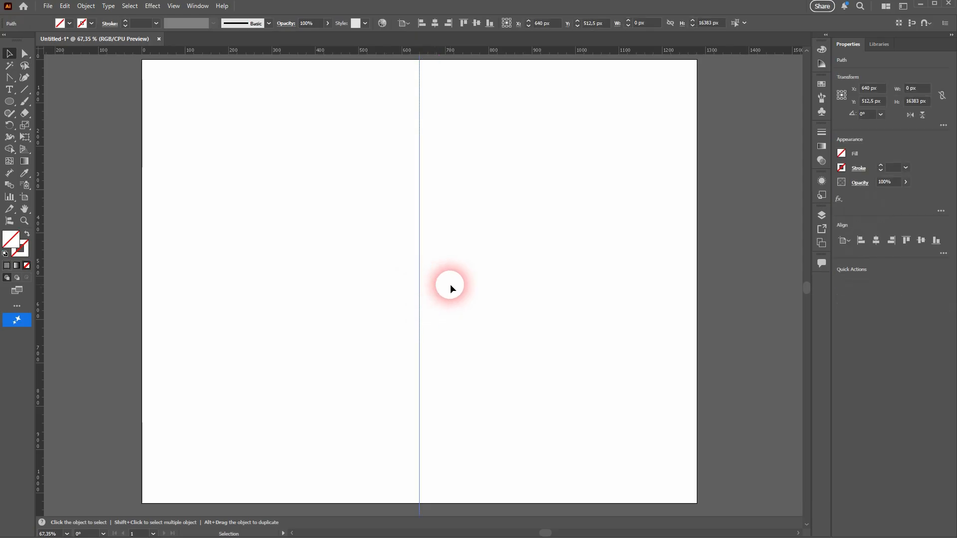
Step: Draw the left half of a rocket body against the vertical guide with the Pen tool, about 156 px wide and 345 px tall
left_click_drag(9, 80, 48, 80)
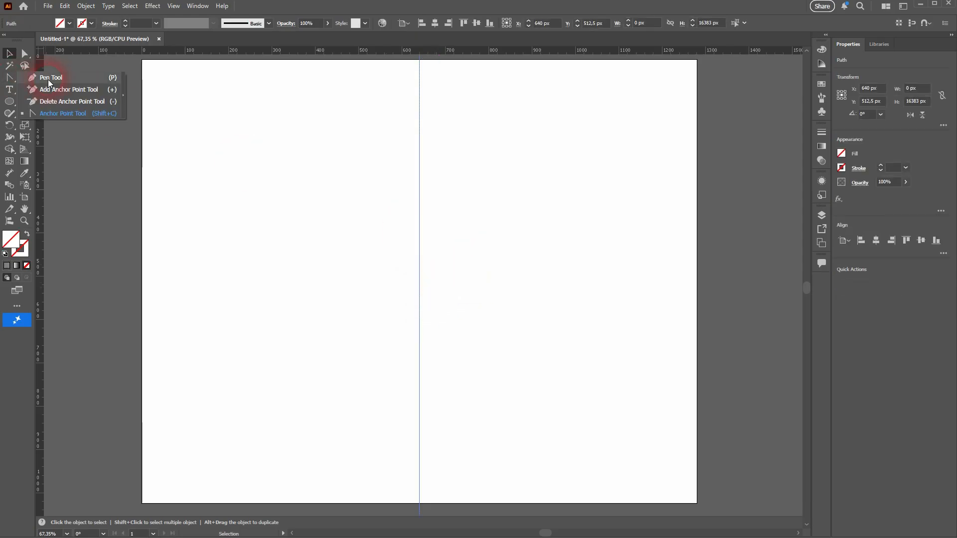
left_click(47, 79)
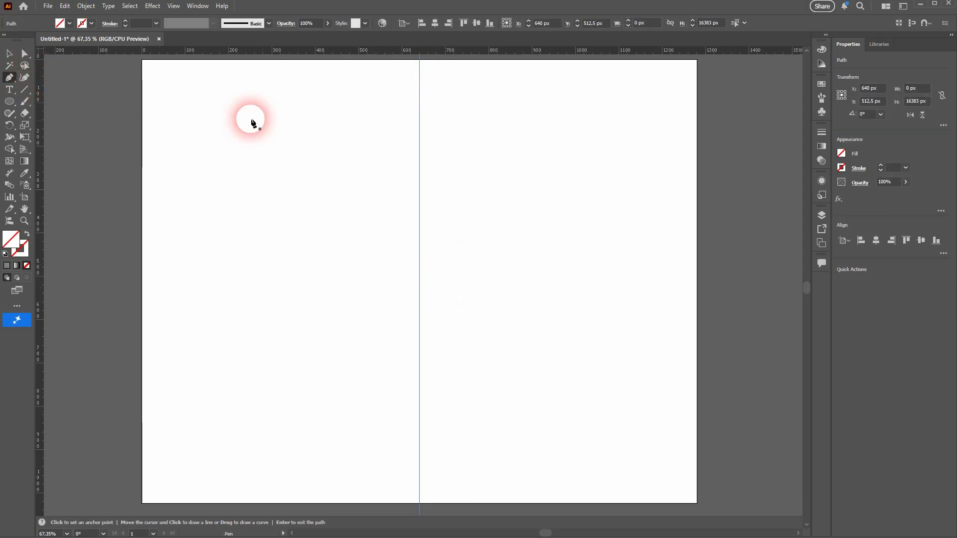
left_click(419, 166)
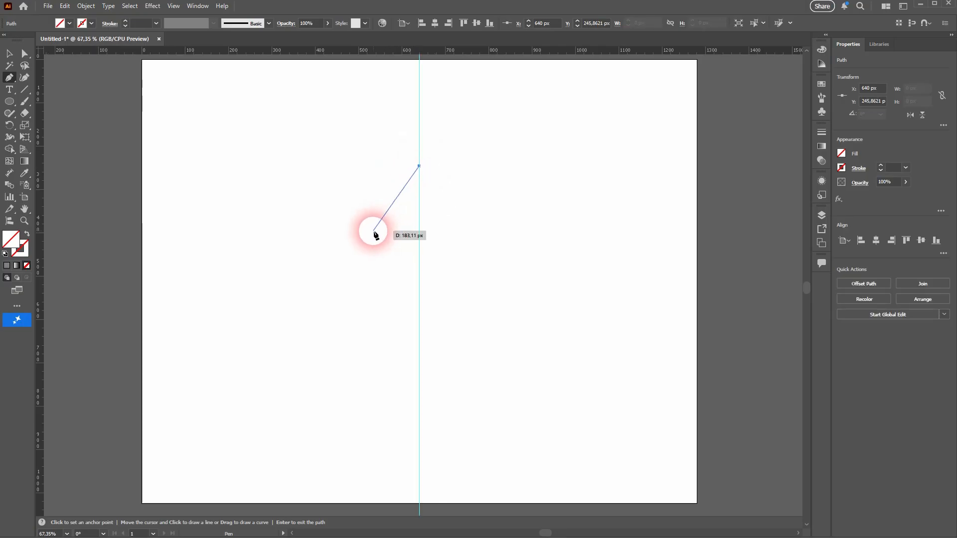
left_click(376, 233)
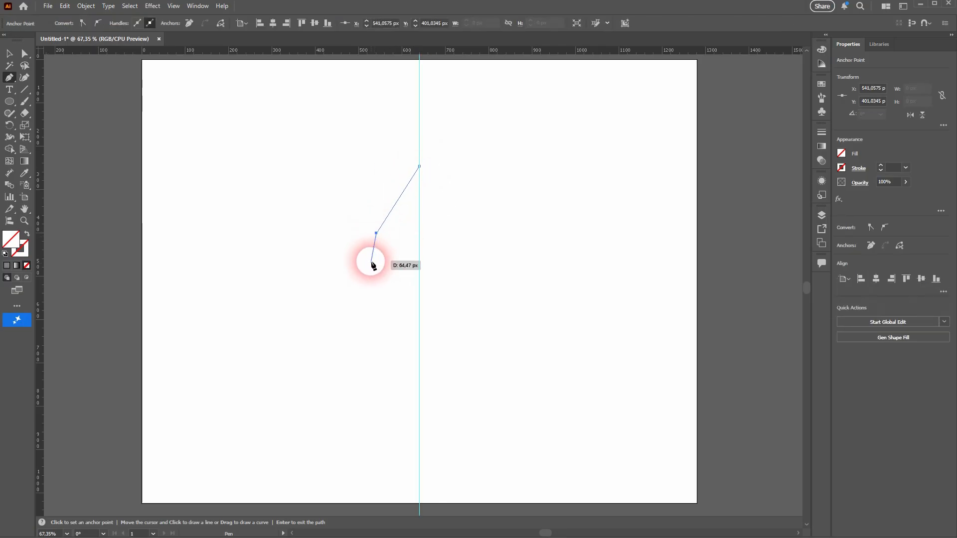
left_click(383, 294)
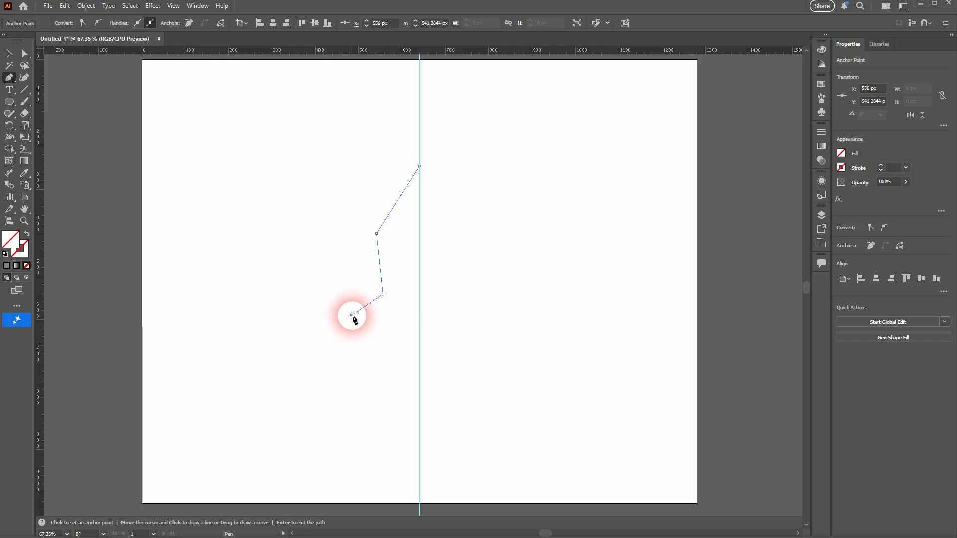
left_click(352, 315)
left_click(419, 316)
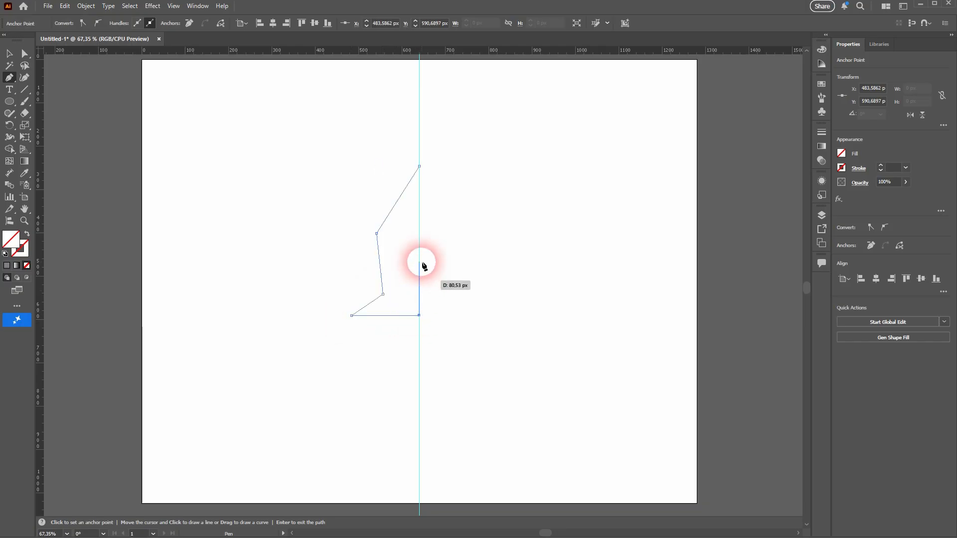
left_click(419, 166)
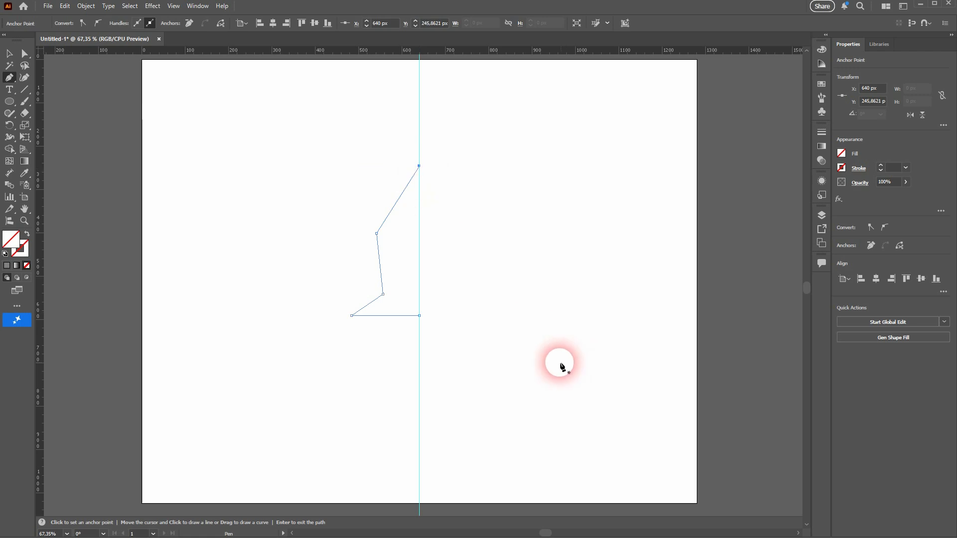
Step: Draw a closed half-trapezoid base directly under the rocket body, about 145 px wide and 46 px tall, ending at the guide
left_click(419, 335)
left_click(356, 336)
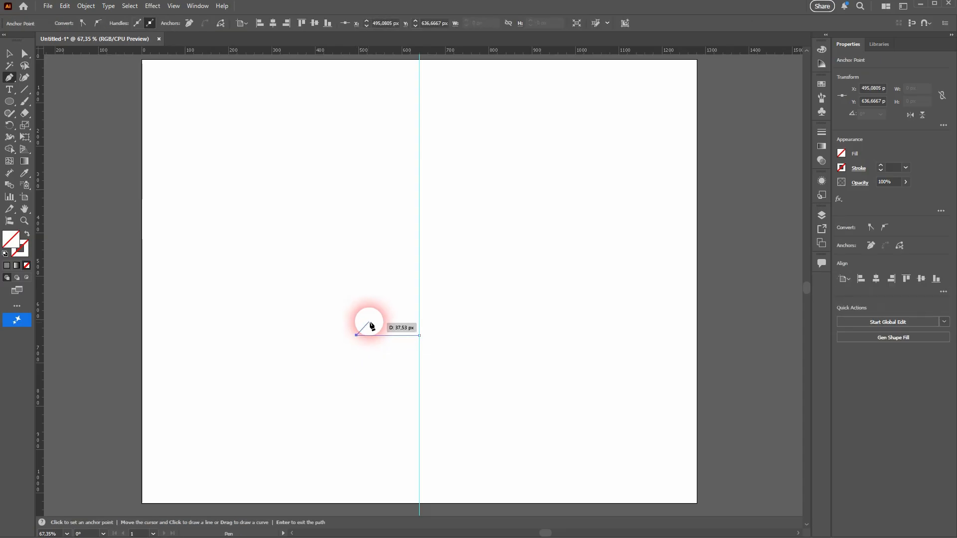
left_click(374, 316)
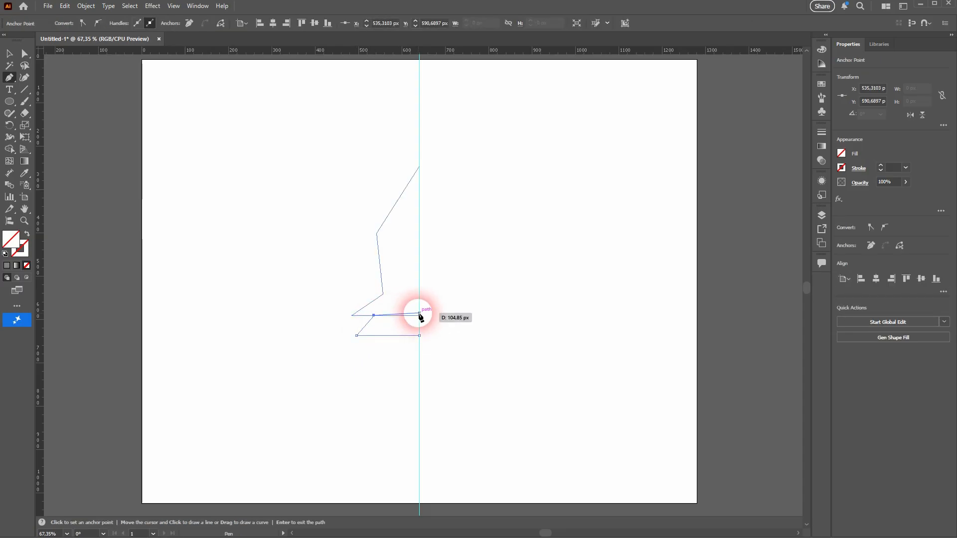
left_click(419, 316)
left_click(420, 316)
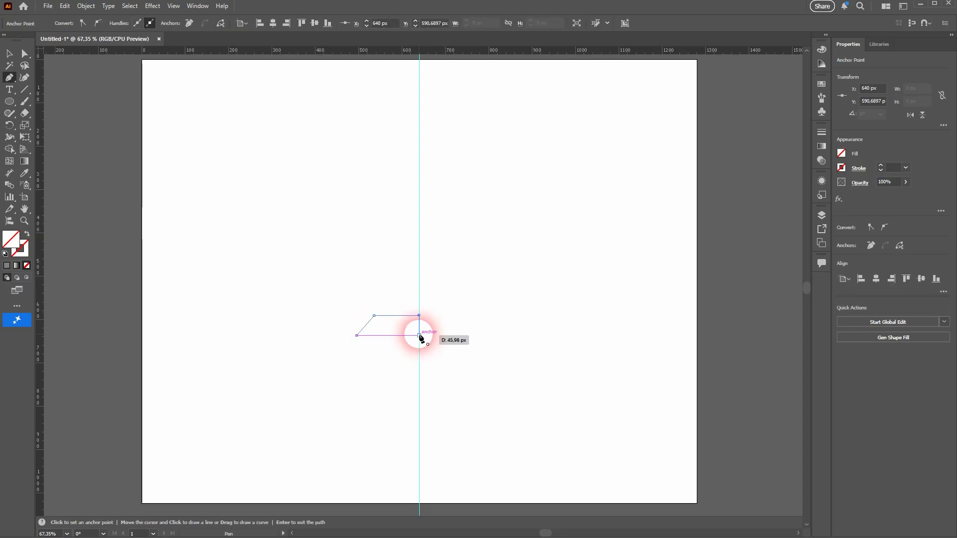
left_click(420, 336)
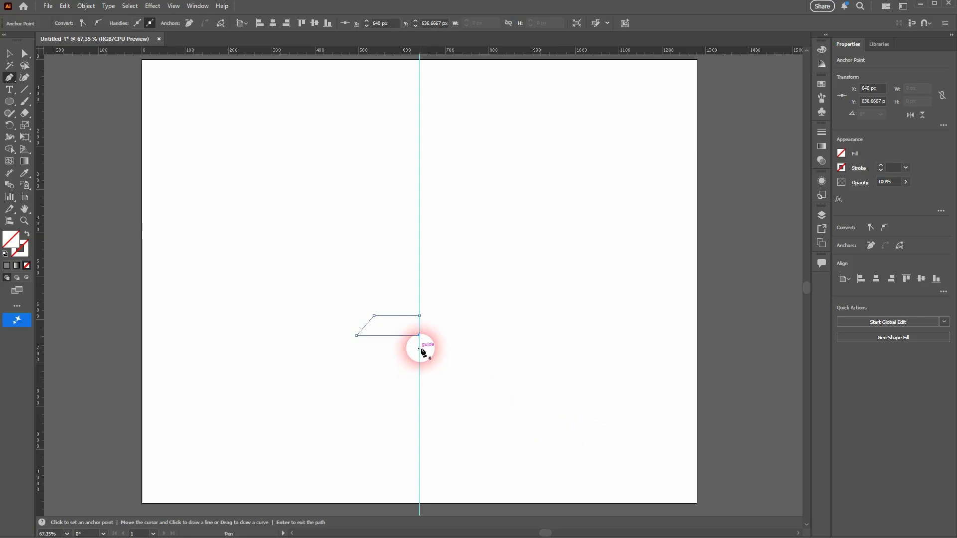
Step: Draw a closed three-point half flame below the base against the guide, about 37 px wide and 88 px tall
left_click(419, 348)
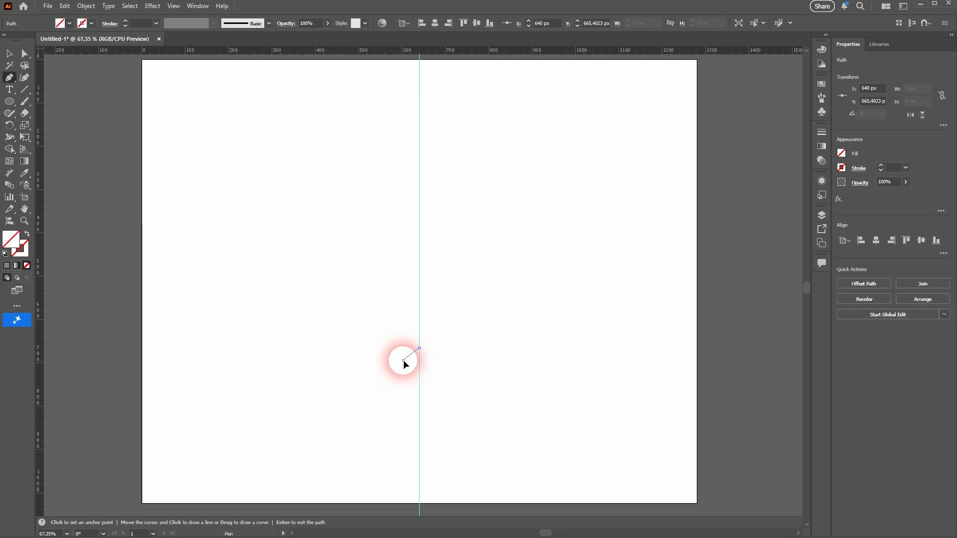
left_click(403, 360)
left_click(419, 385)
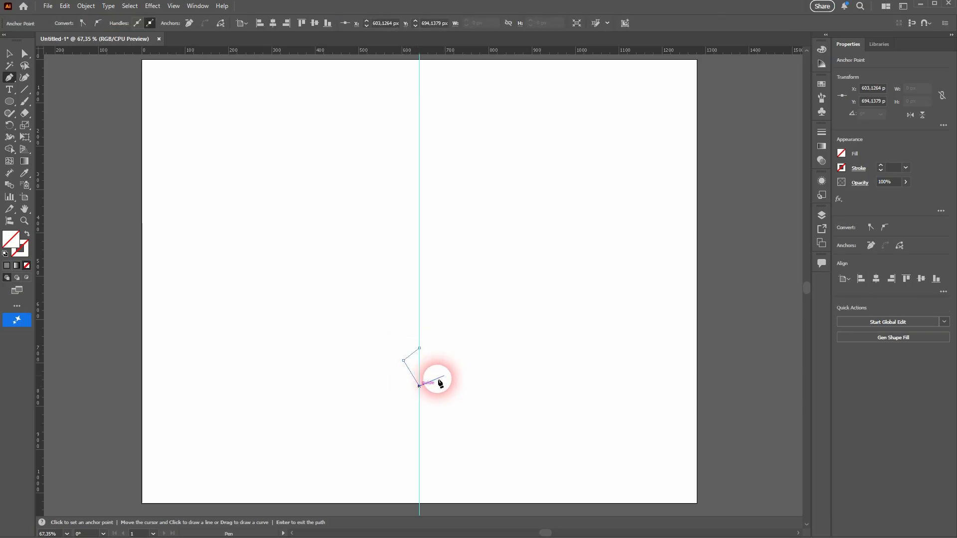
left_click(419, 348)
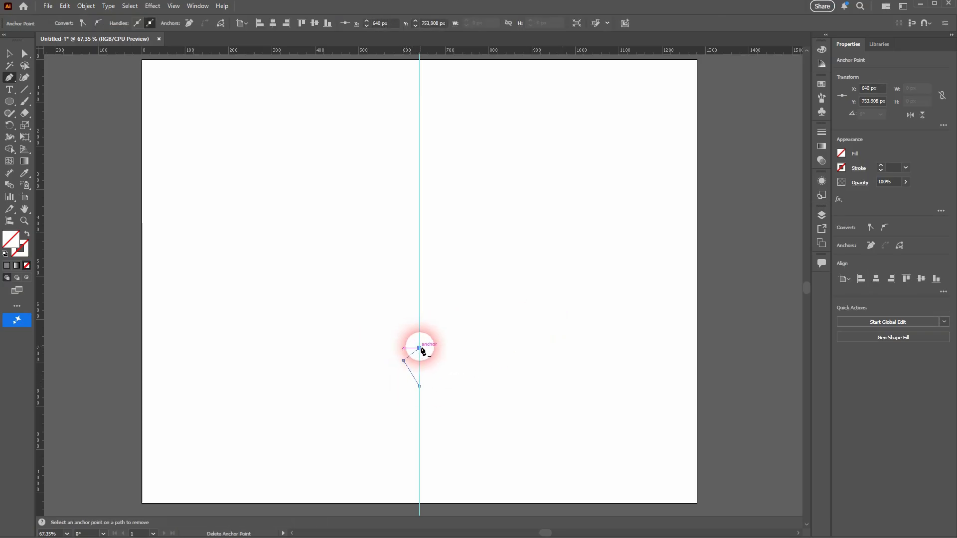
Step: Apply a black stroke to all the drawn half-rocket paths and deselect them
key("a")
left_click(15, 53)
key("ctrl+a")
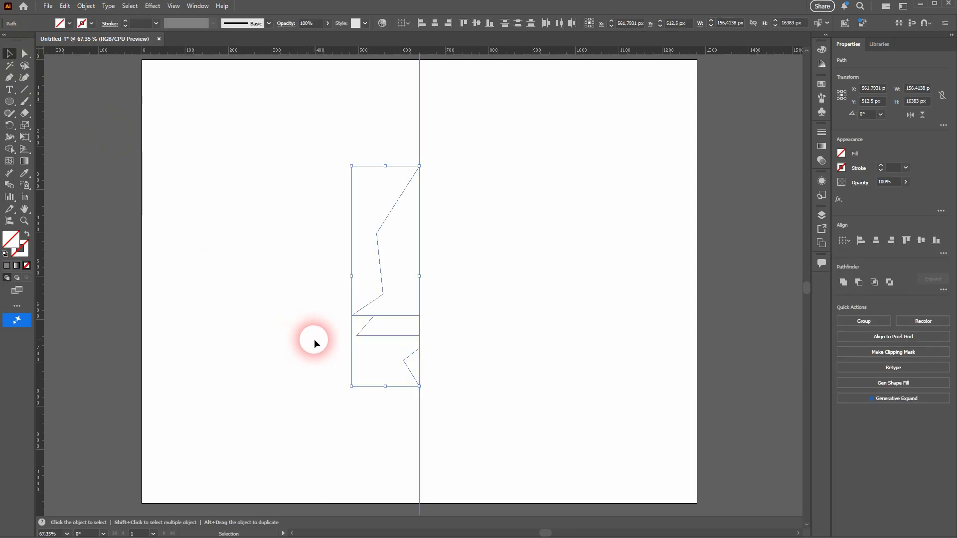
left_click(91, 23)
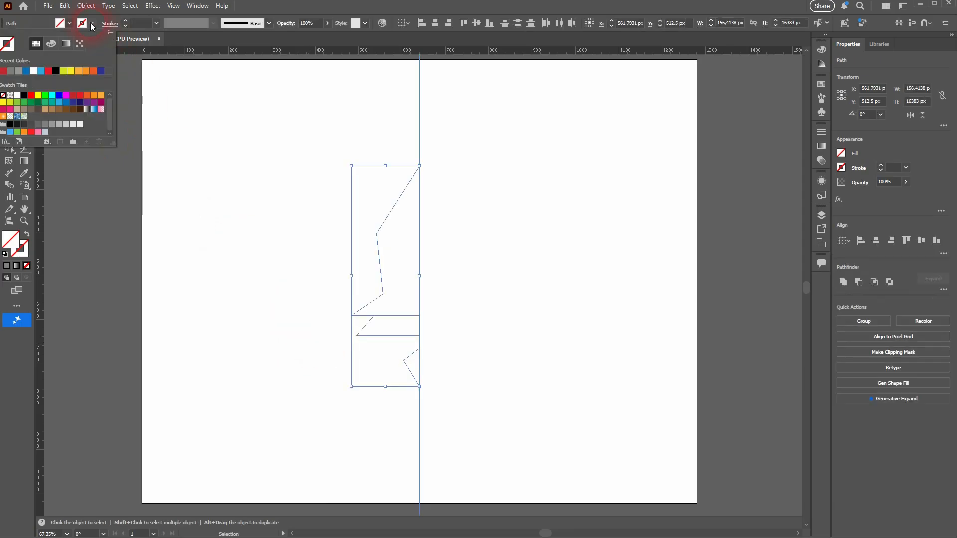
left_click(58, 72)
left_click(253, 333)
left_click(610, 421)
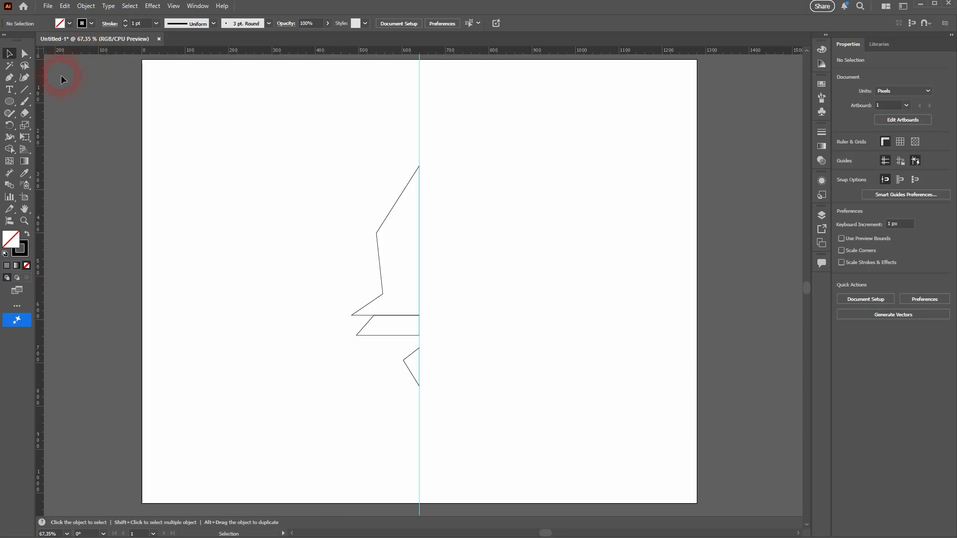
Step: Bend the straight side segments and fin edge of the half rocket body into curves with the Anchor Point tool
left_click(9, 78)
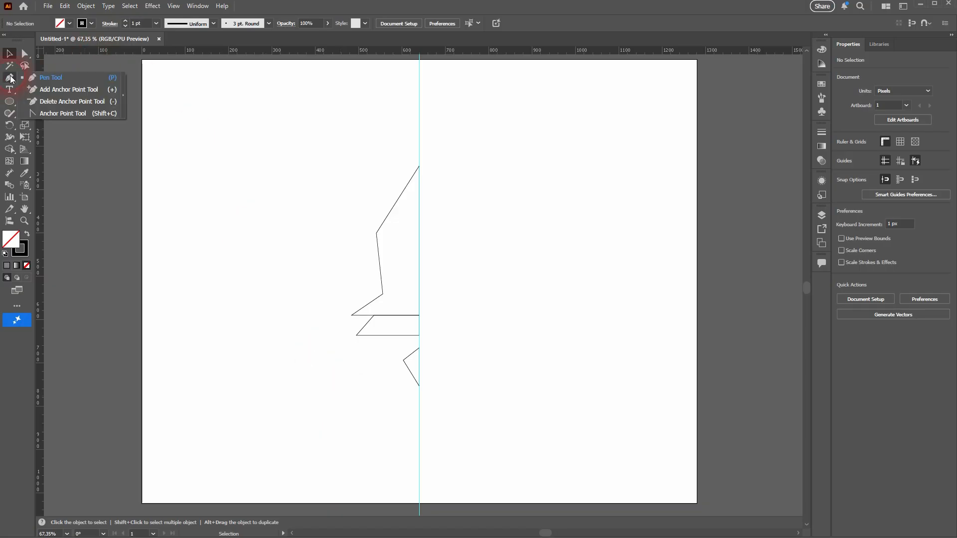
left_click(76, 113)
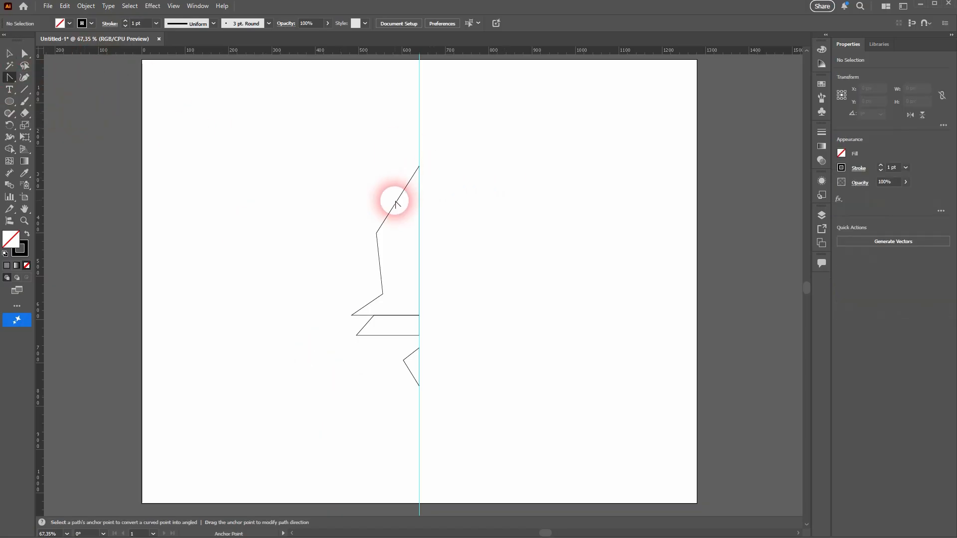
left_click_drag(396, 202, 387, 202)
left_click_drag(380, 259, 370, 302)
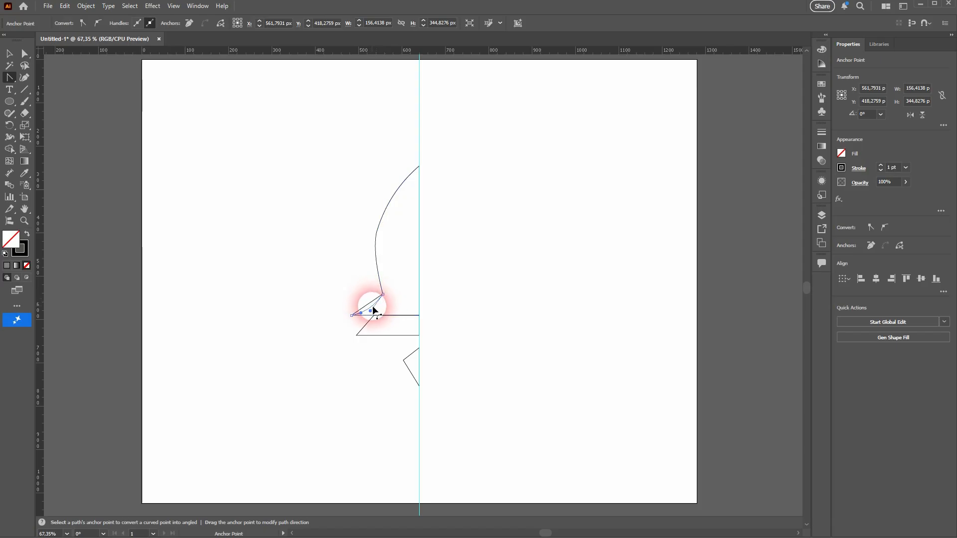
left_click_drag(372, 305, 374, 306)
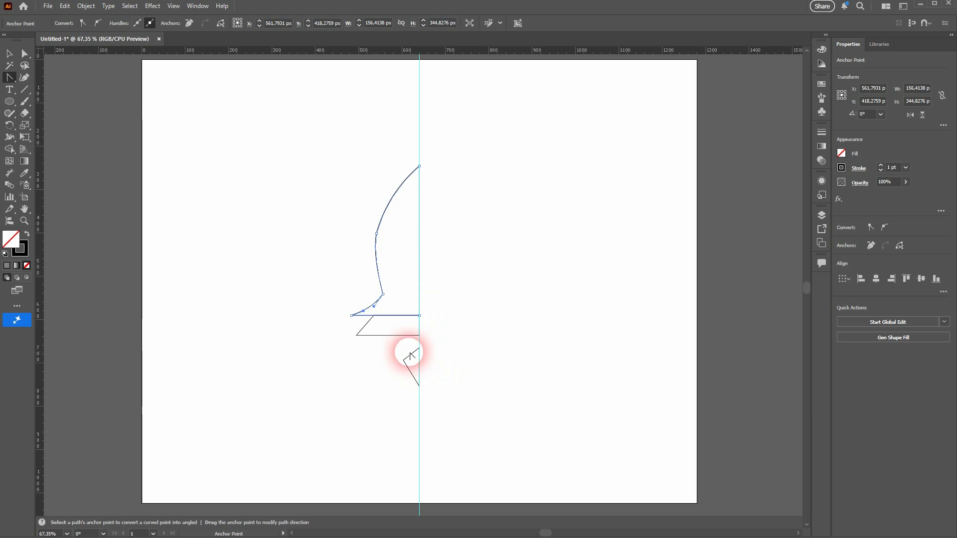
Step: Curve the upper and lower outer edges of the half flame outward into a rounded teardrop side
left_click_drag(412, 354, 411, 370)
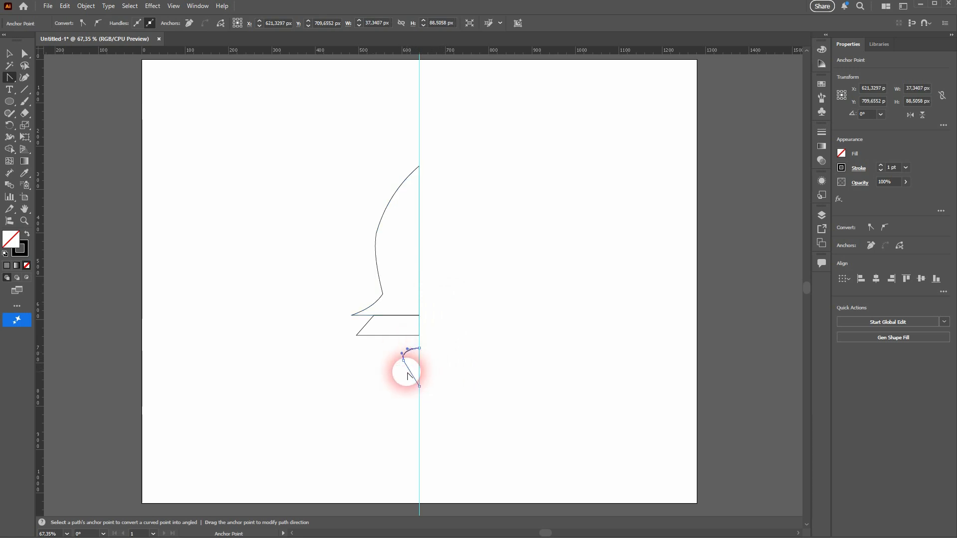
left_click_drag(412, 374, 407, 374)
key("v")
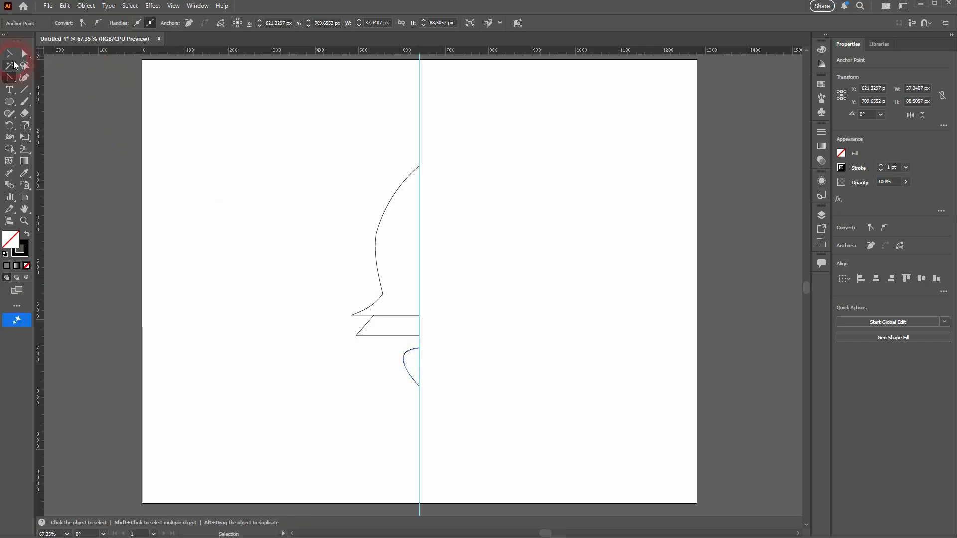
left_click(267, 429)
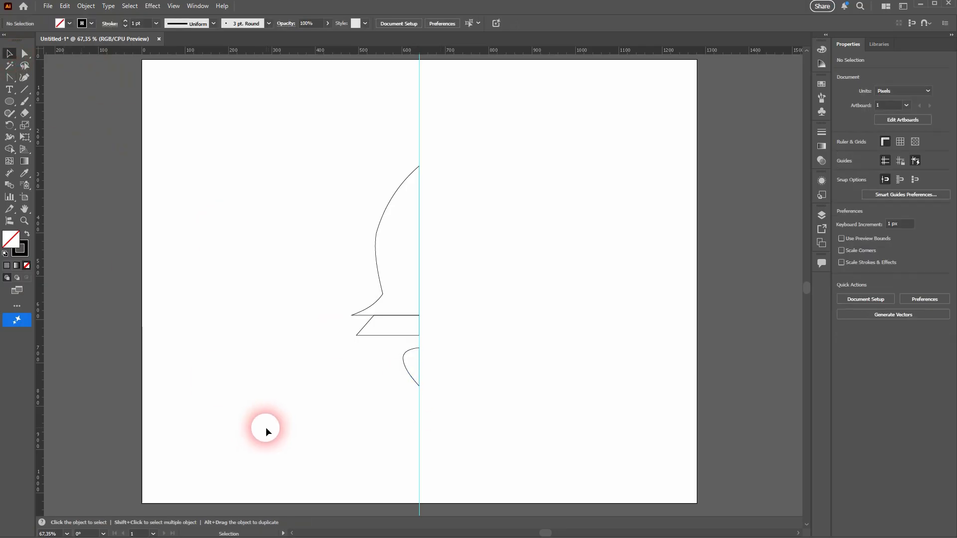
Step: Duplicate the half-rocket paths to the right of the guide and reflect the copy across the vertical axis
left_click_drag(273, 450, 487, 143)
left_click_drag(377, 230, 480, 233)
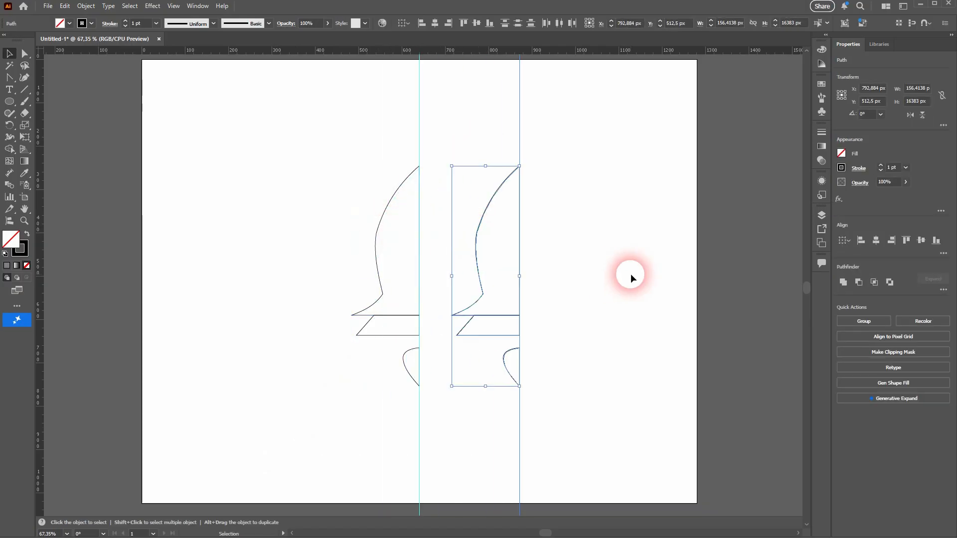
right_click(484, 224)
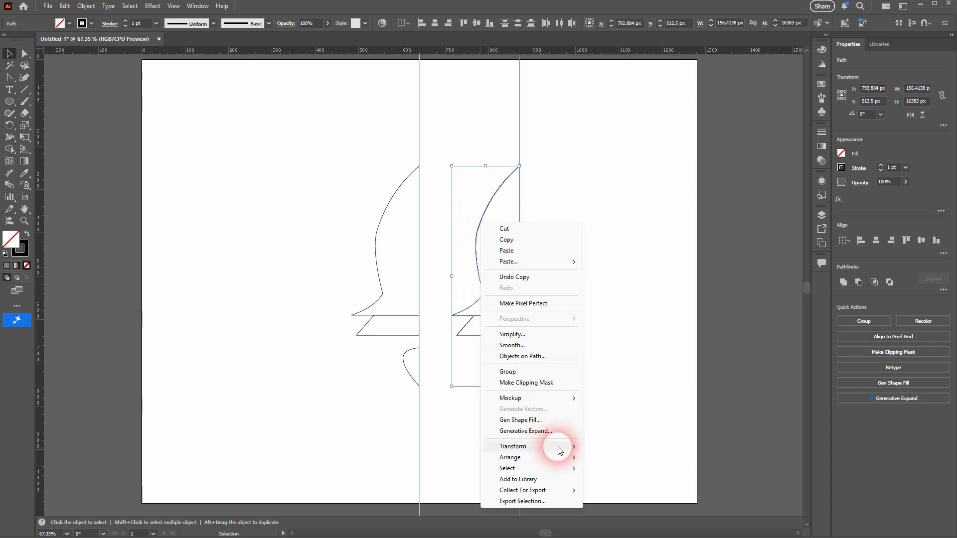
mouse_move(559, 450)
left_click(659, 480)
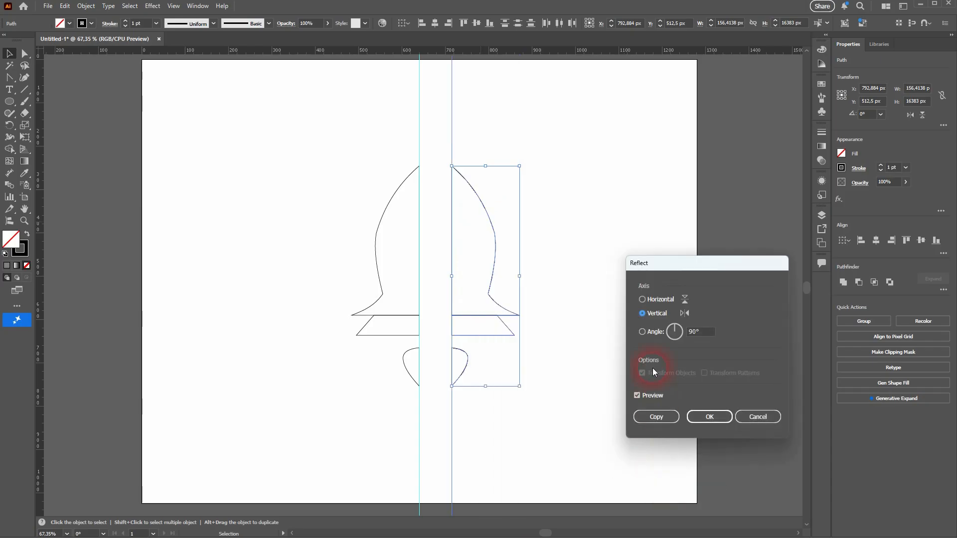
left_click(655, 301)
left_click(648, 313)
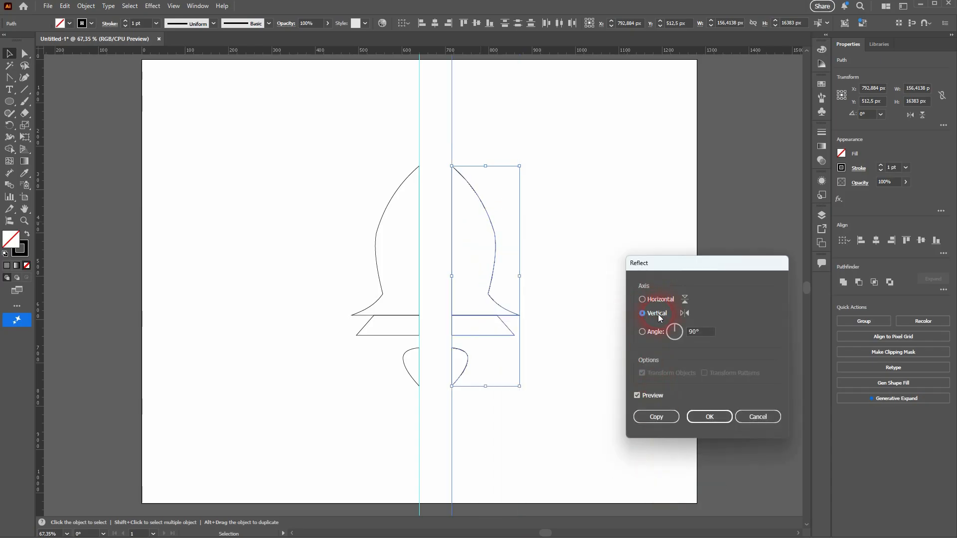
left_click(637, 395)
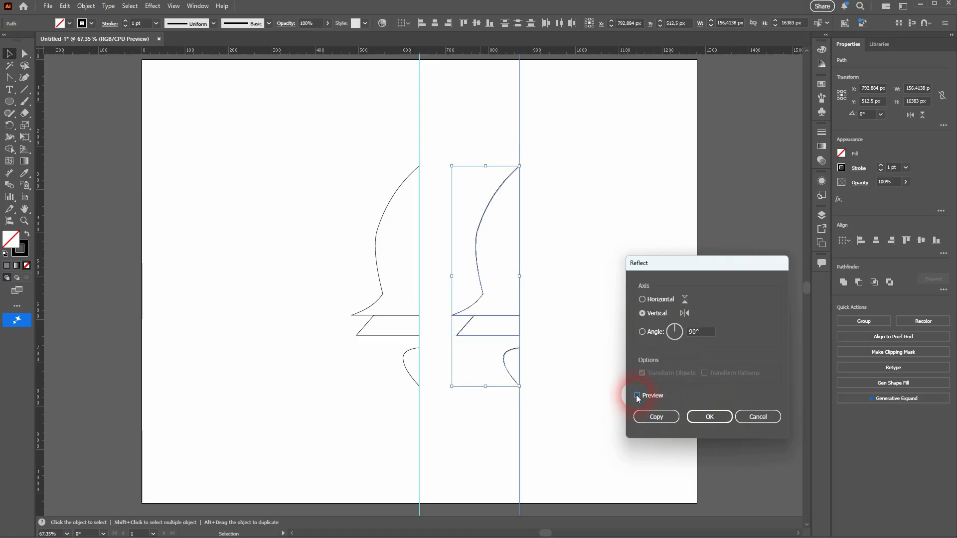
left_click(659, 397)
left_click(710, 416)
Step: Move the mirrored half against the original at the center guide and inspect the seam
left_click_drag(490, 235, 462, 232)
left_click(630, 307)
scroll(417, 229, "up", 7)
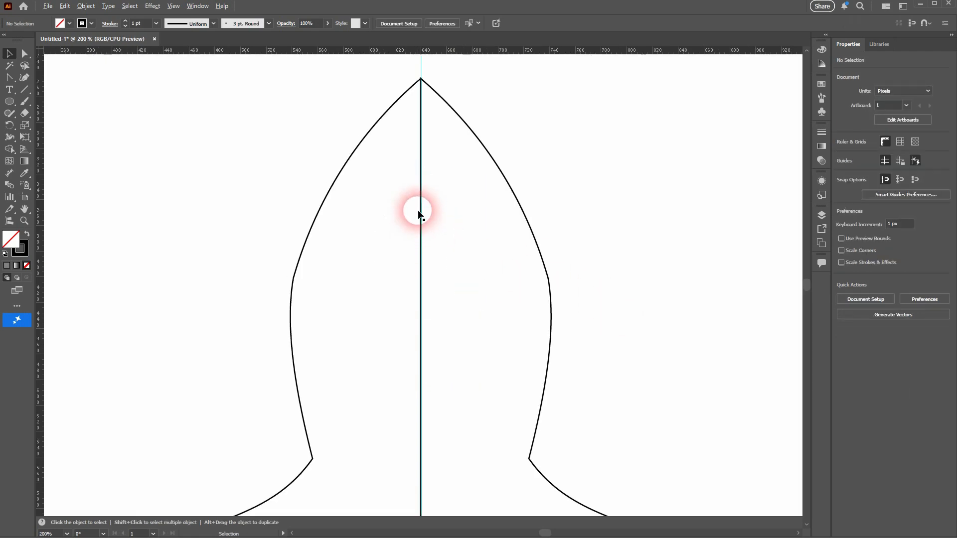
scroll(456, 217, "down", 5)
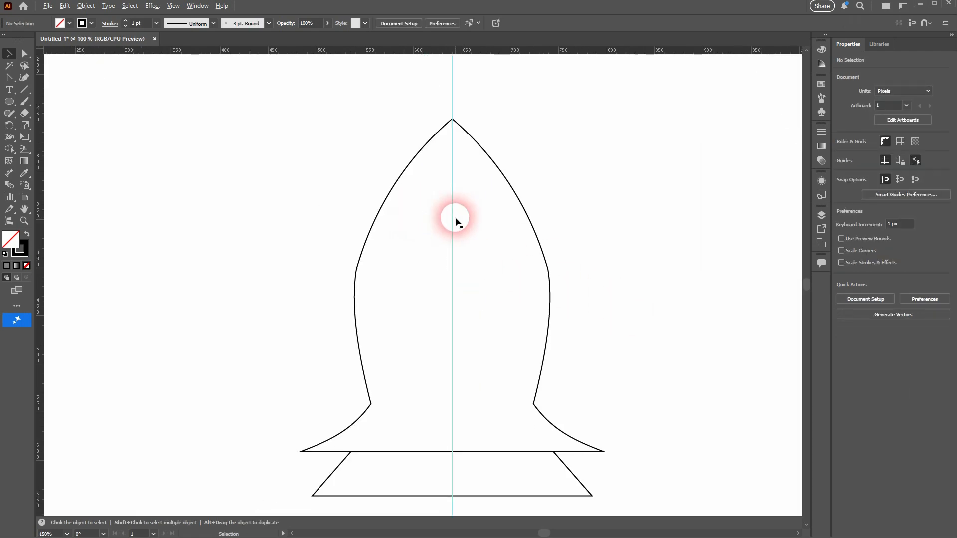
scroll(462, 222, "down", 2)
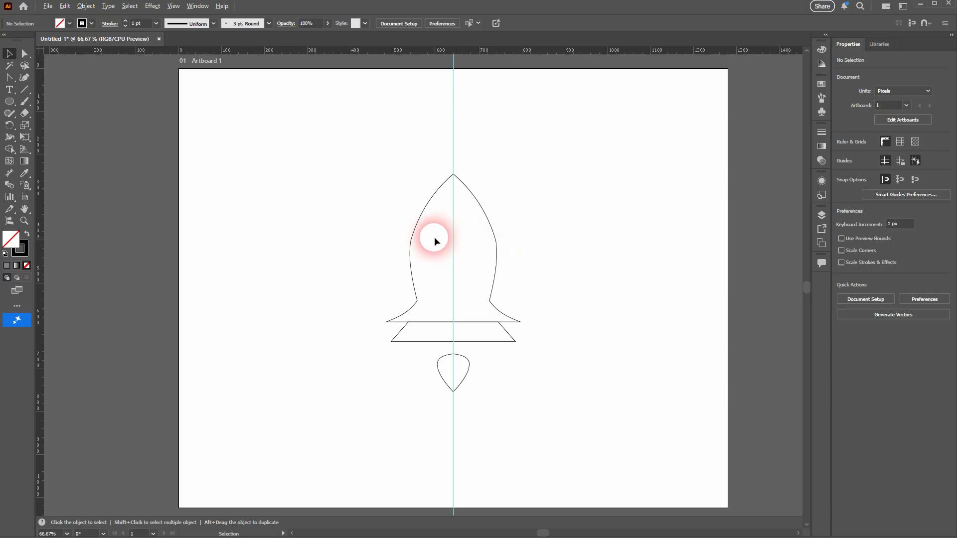
Step: Draw a circle about 82 px wide centered on the guide in the upper rocket body, with black fill and no stroke
scroll(436, 238, "up", 1)
scroll(438, 237, "up", 2)
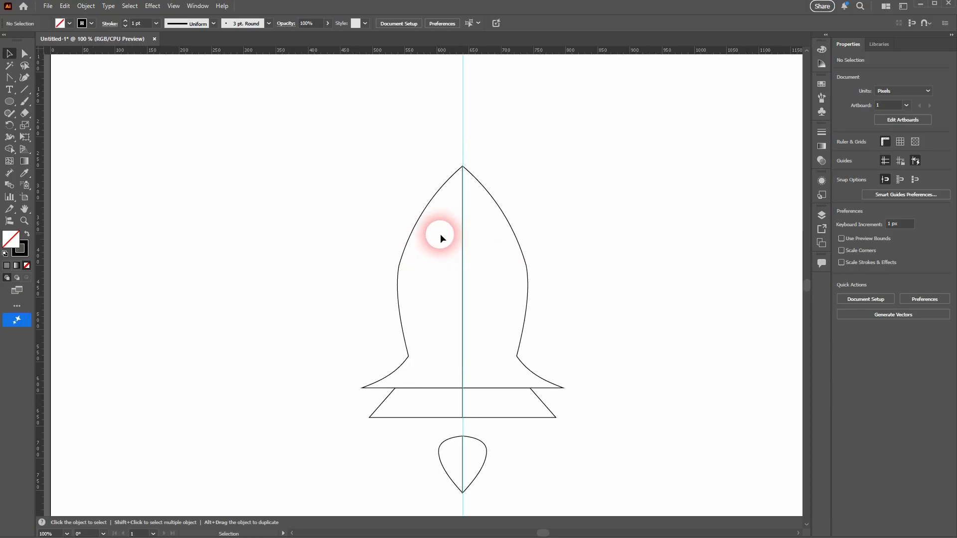
left_click(11, 102)
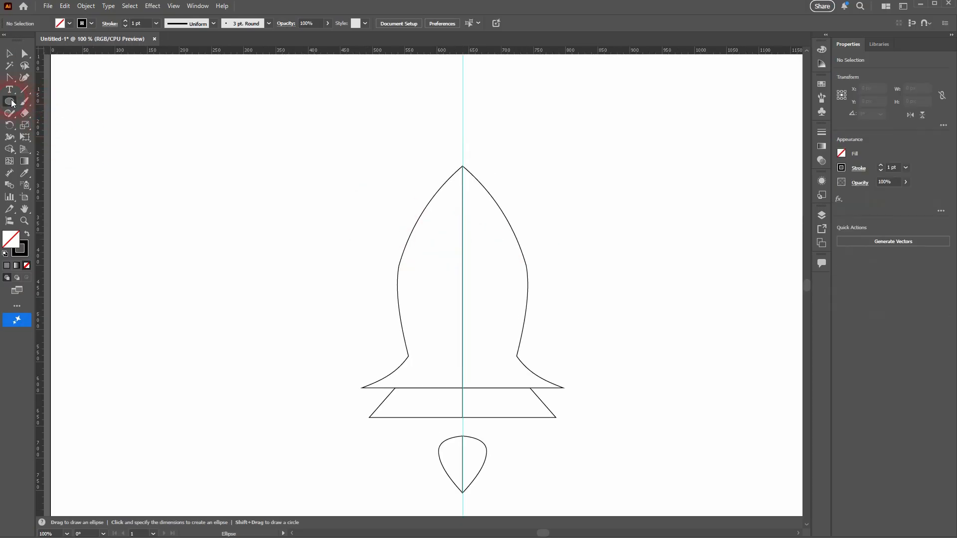
left_click(62, 126)
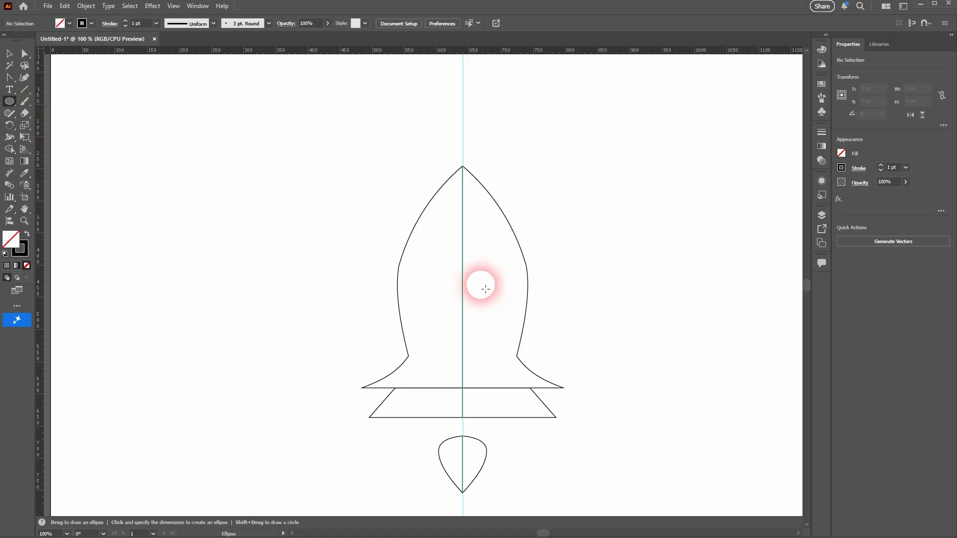
left_click_drag(463, 262, 488, 289)
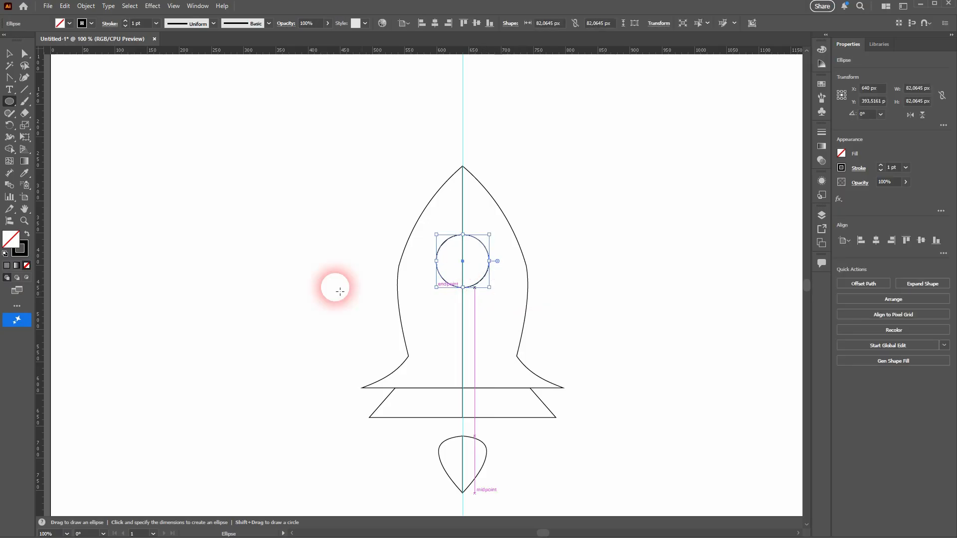
left_click(27, 234)
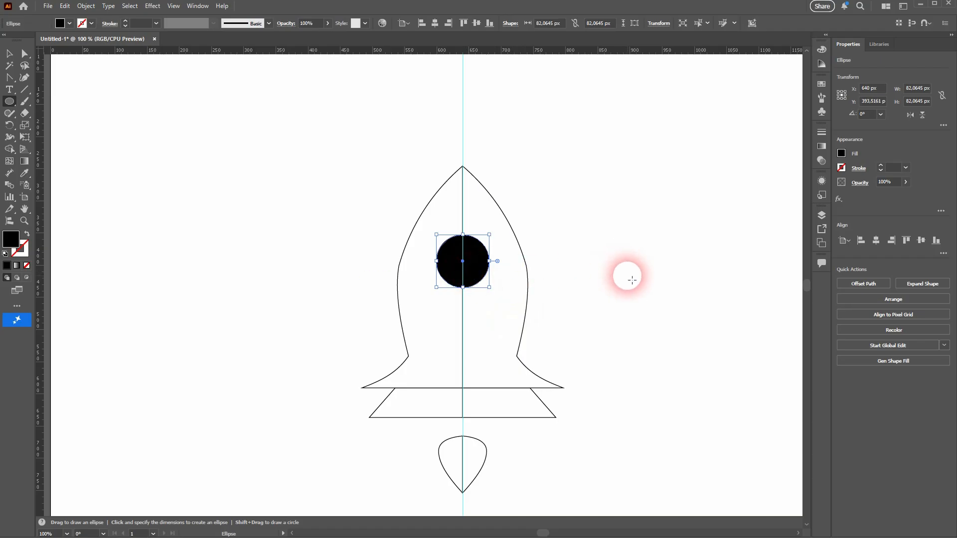
left_click(9, 53)
left_click(135, 328)
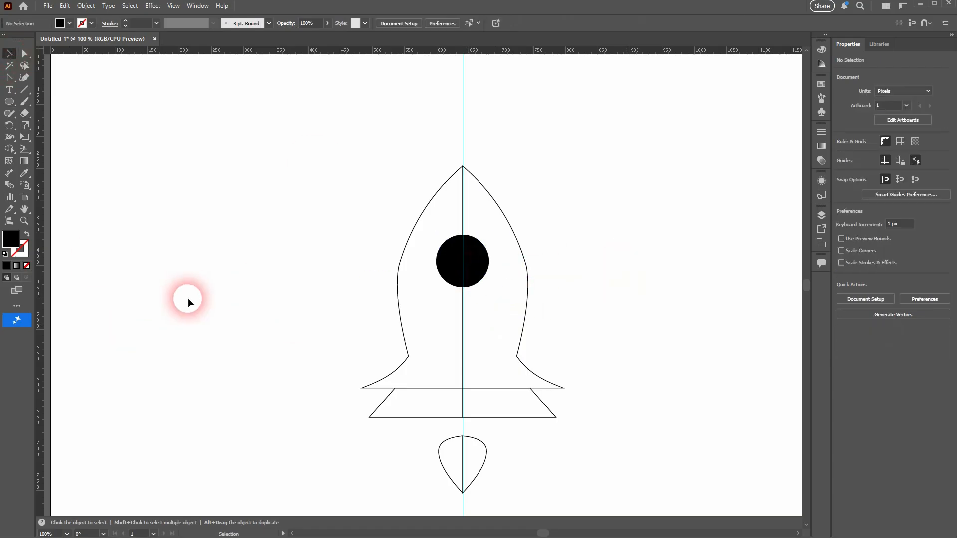
Step: Draw a test ellipse about 110 by 74 px beside the rocket, fill it with red and delete it
left_click(10, 101)
left_click_drag(158, 166, 230, 213)
left_click(62, 23)
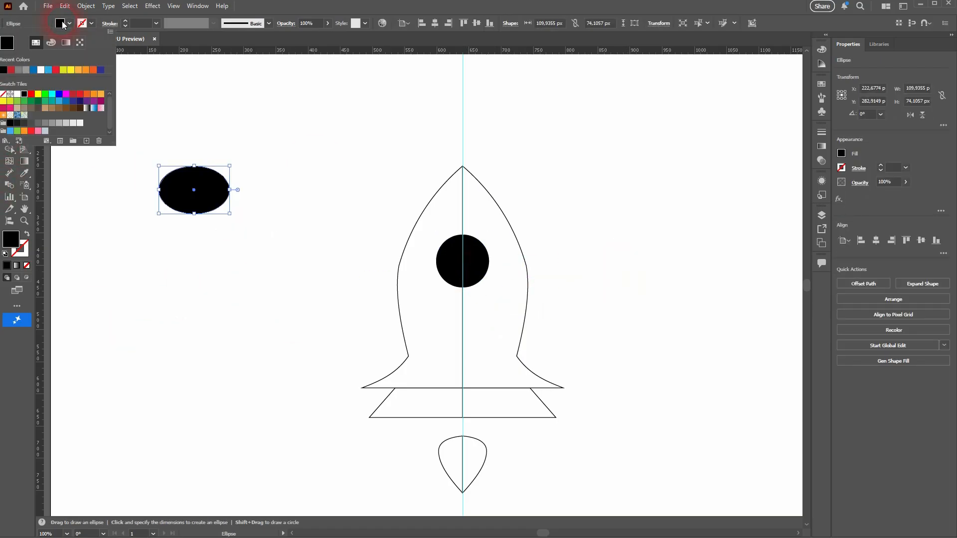
left_click(11, 70)
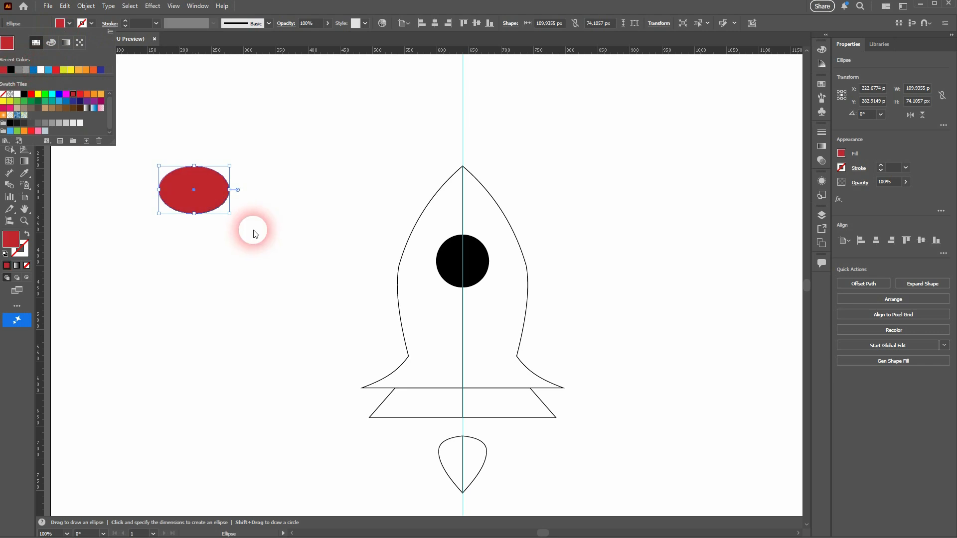
left_click(327, 9)
key("Delete")
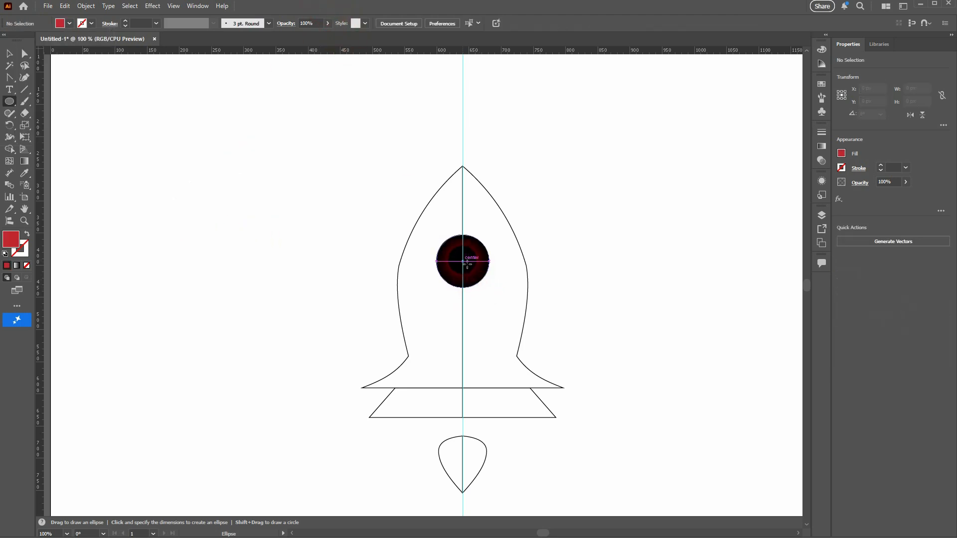
Step: Draw a red circle about 58 px wide, concentric with the black circle in the rocket body
left_click_drag(464, 261, 485, 284)
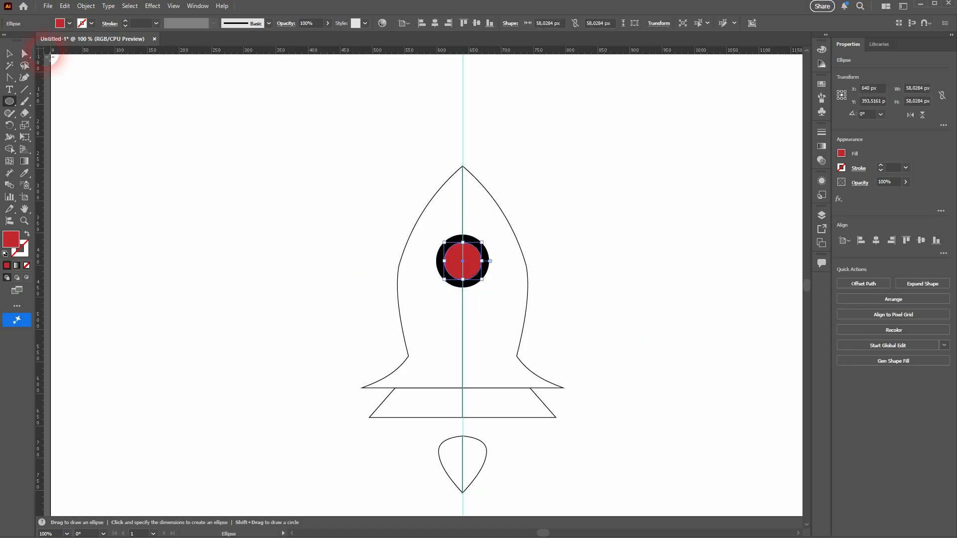
left_click(9, 54)
left_click(284, 395)
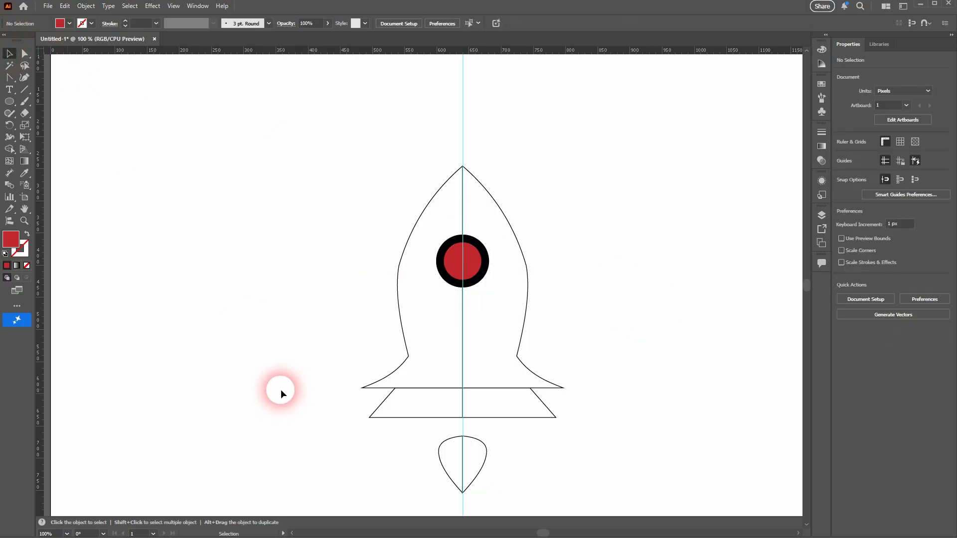
Step: Fill both halves of the rocket body with light blue (R=41 G=171 B=226) and no stroke
scroll(280, 390, "down", 1)
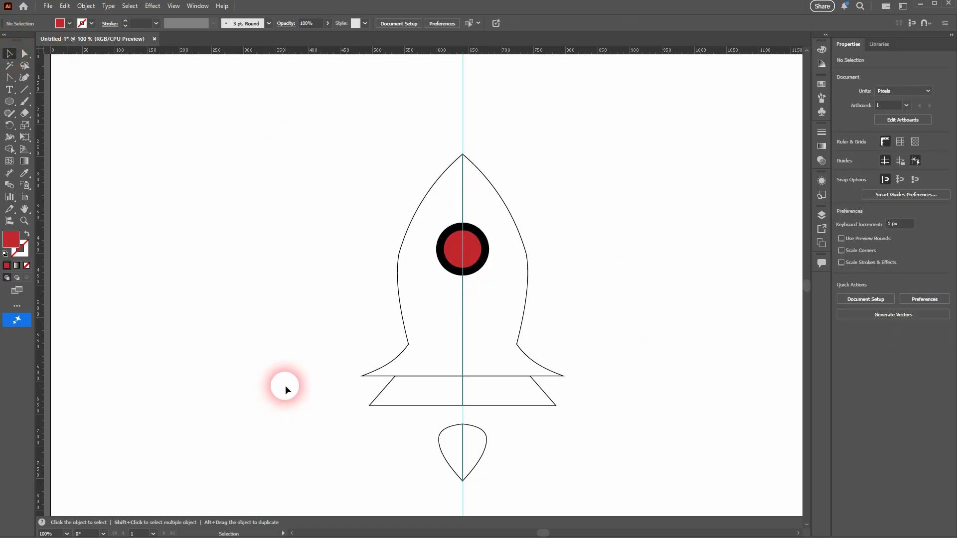
left_click(408, 339)
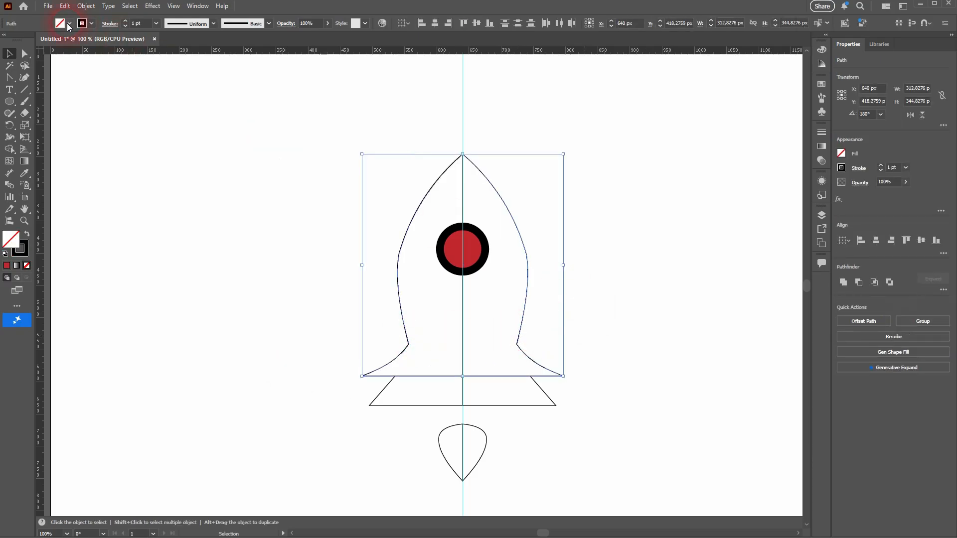
left_click(28, 237)
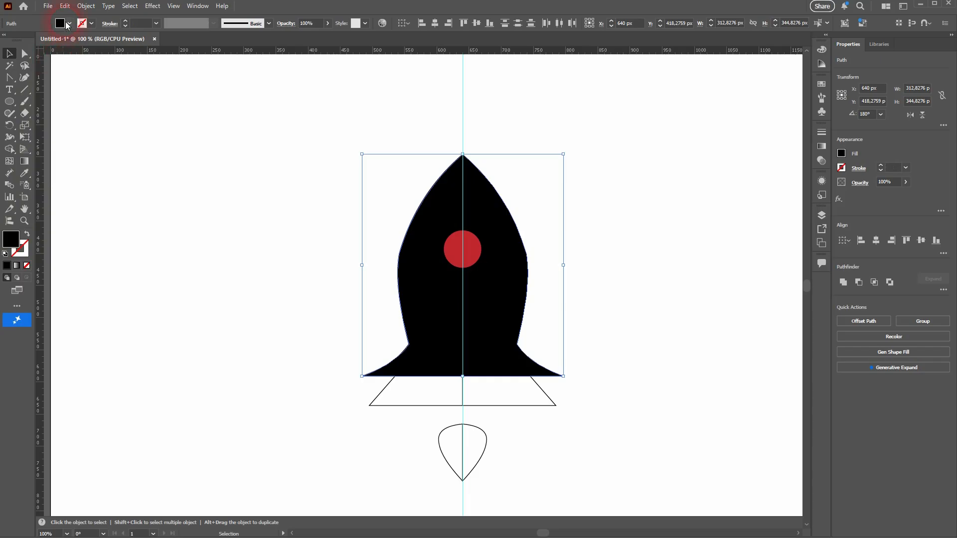
left_click(64, 23)
left_click(59, 102)
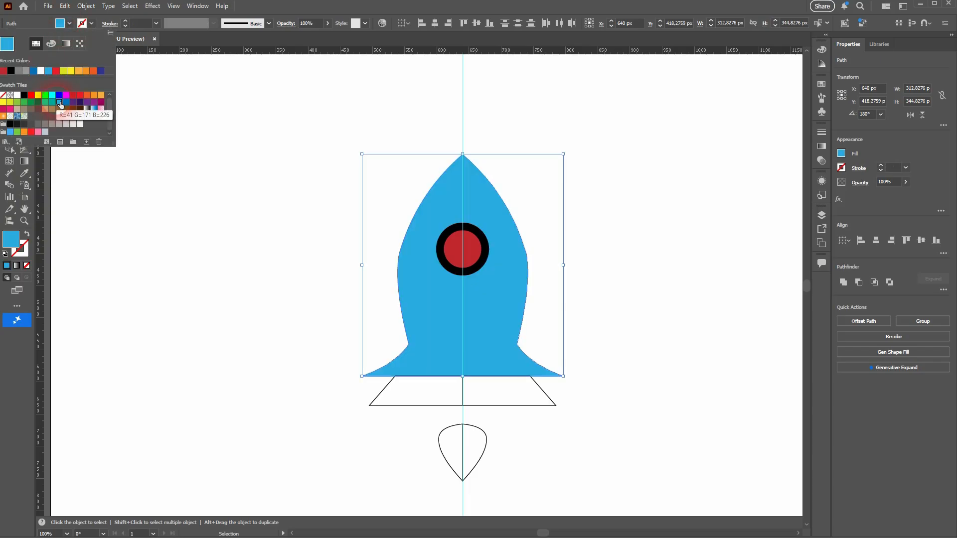
left_click(48, 103)
left_click(53, 103)
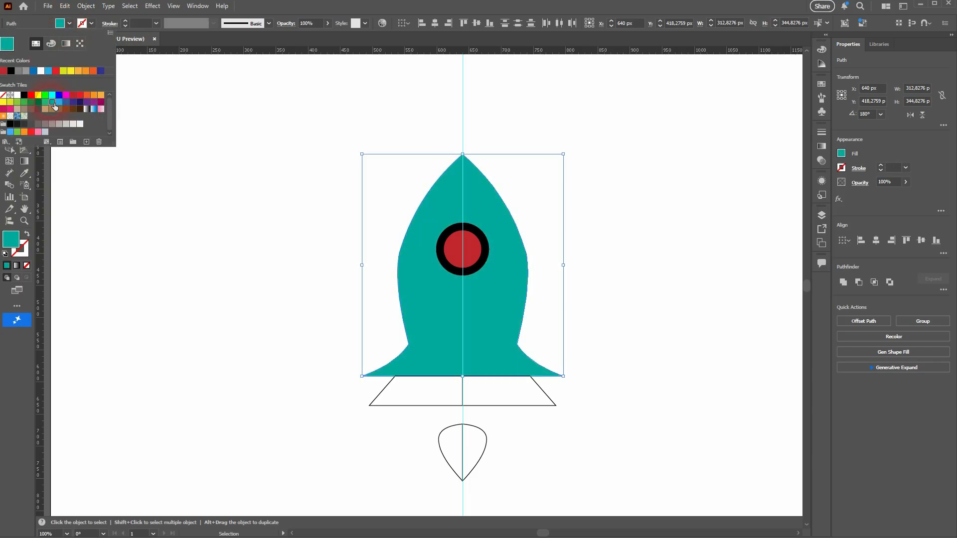
left_click(62, 102)
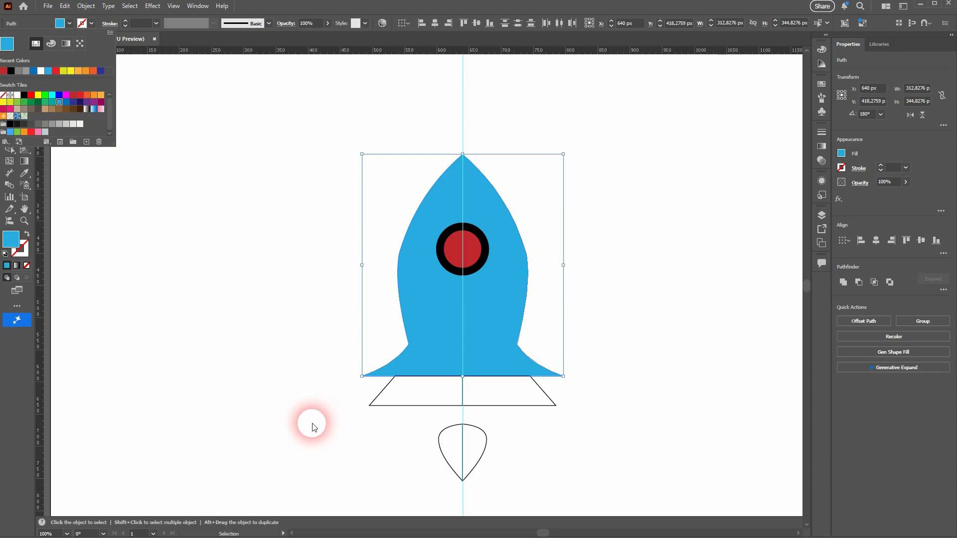
left_click(313, 427)
Step: Fill both halves of the trapezoid base below the rocket body with medium gray and no stroke
left_click(412, 403)
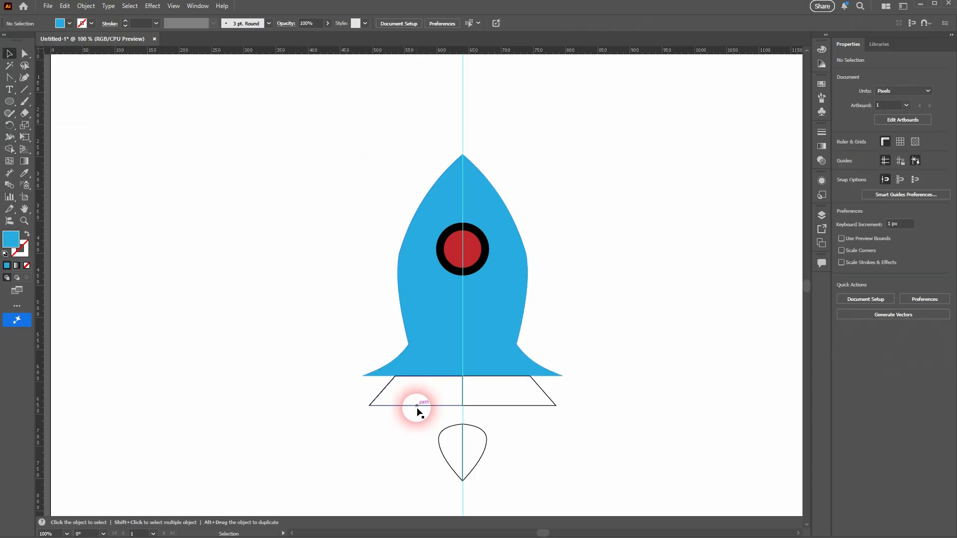
left_click(498, 405, "shift")
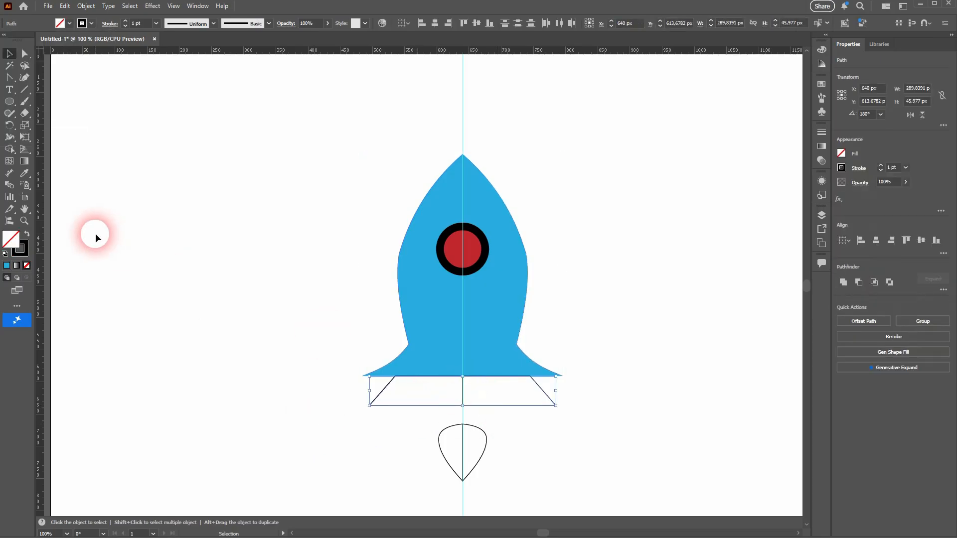
left_click(27, 234)
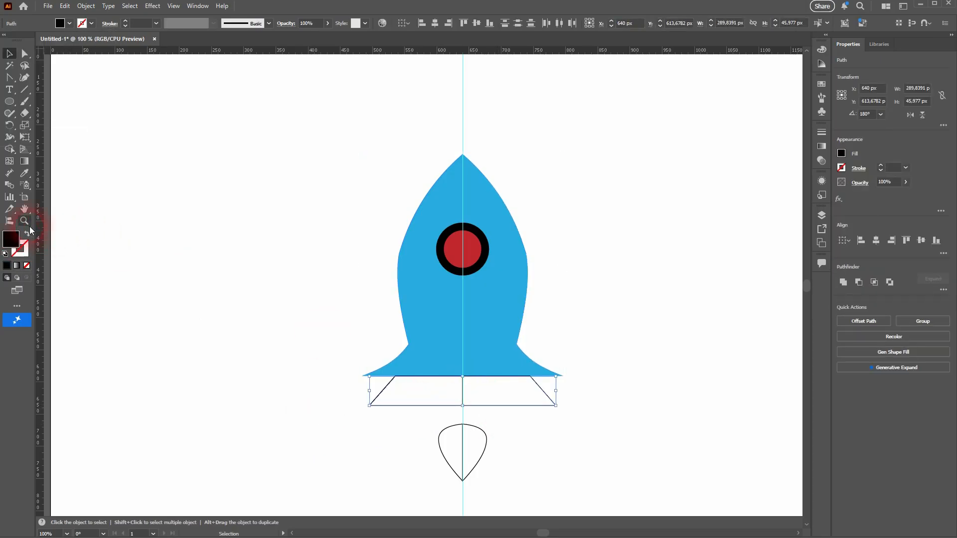
left_click(69, 23)
left_click(46, 125)
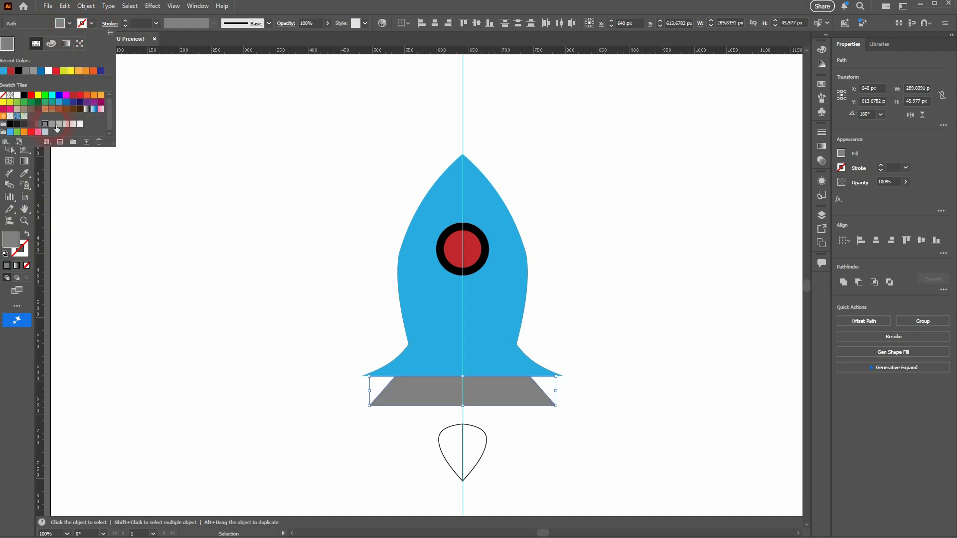
left_click(53, 124)
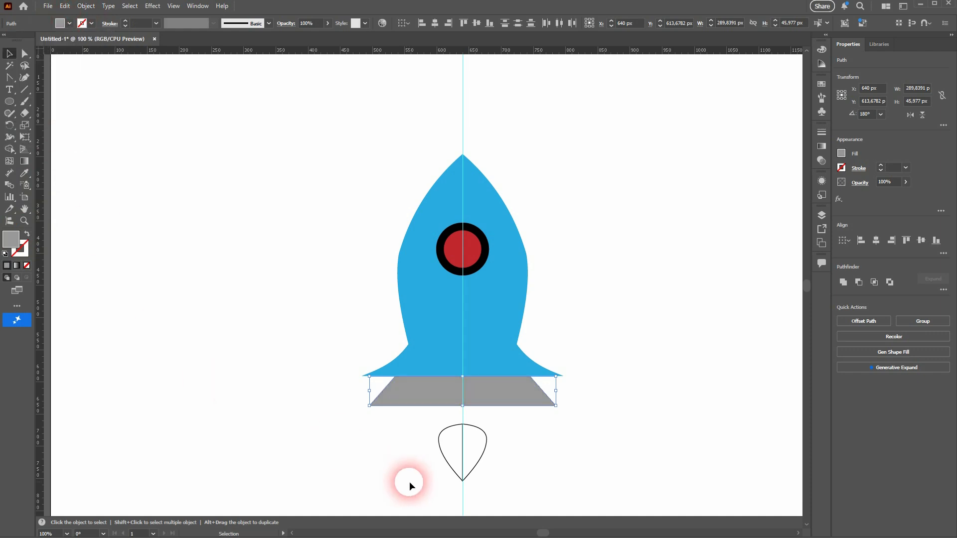
Step: Remove the stroke from both flame halves below the base and fill them with red
left_click(433, 487)
left_click_drag(411, 492, 507, 418)
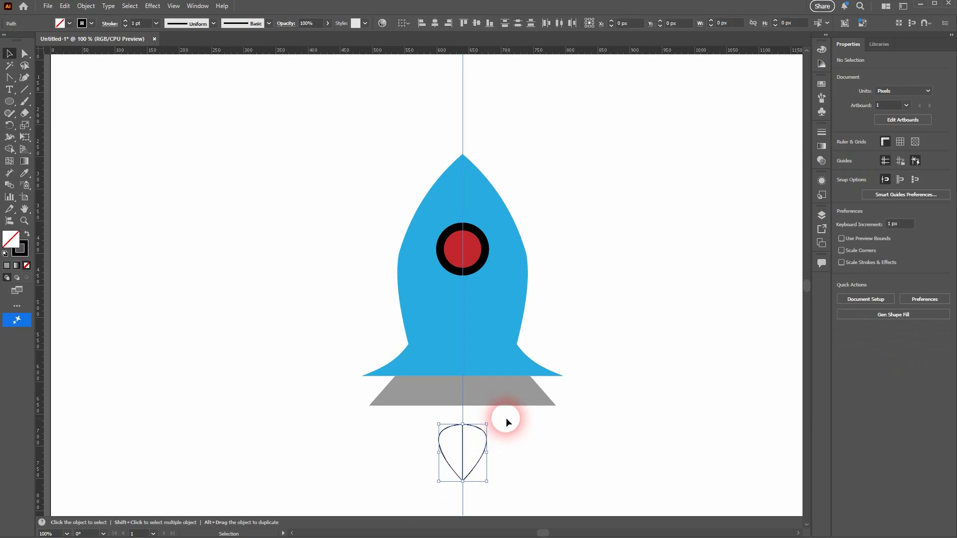
left_click(91, 23)
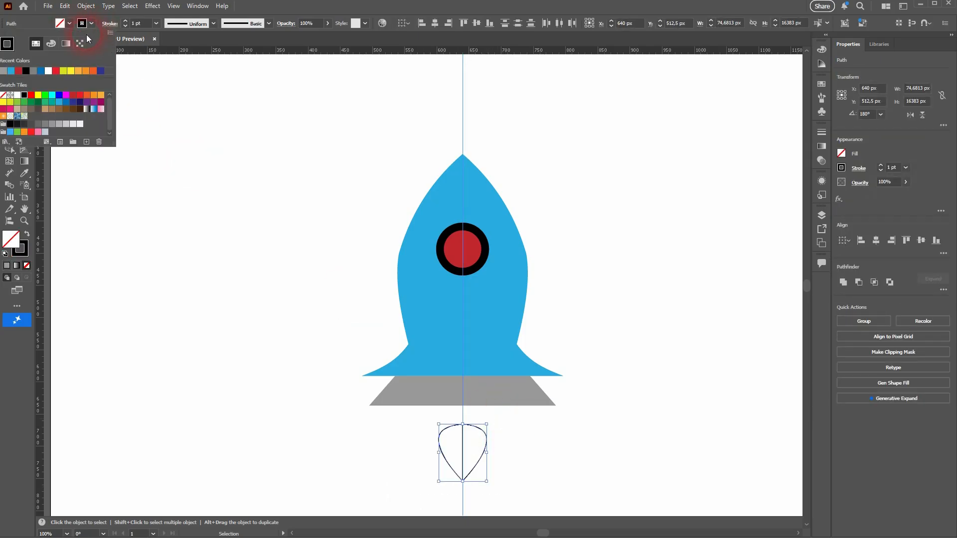
left_click(6, 95)
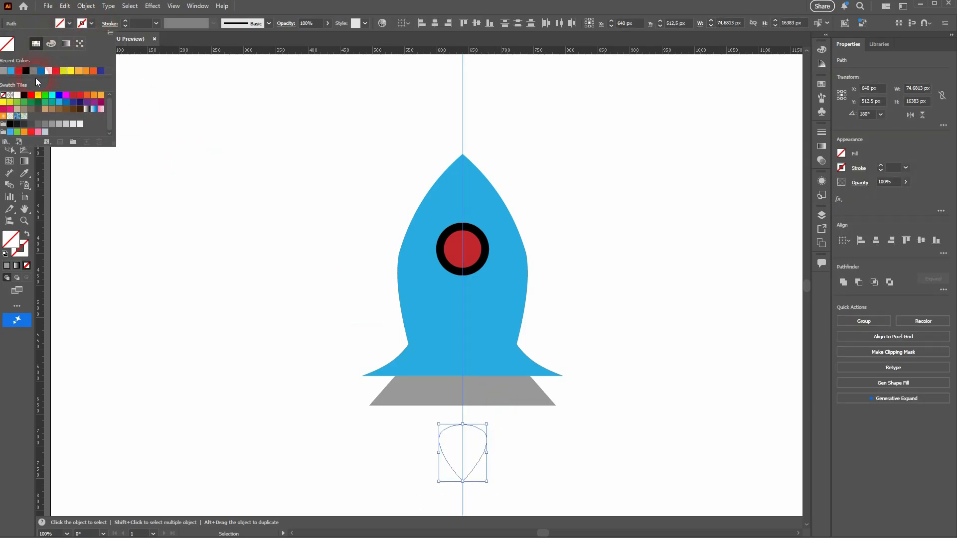
left_click(73, 95)
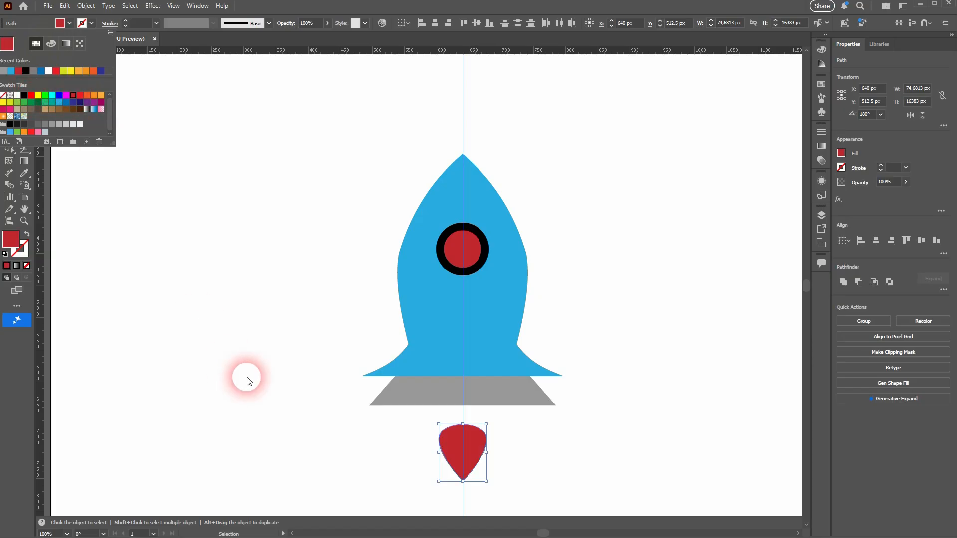
left_click(628, 271)
left_click(611, 266)
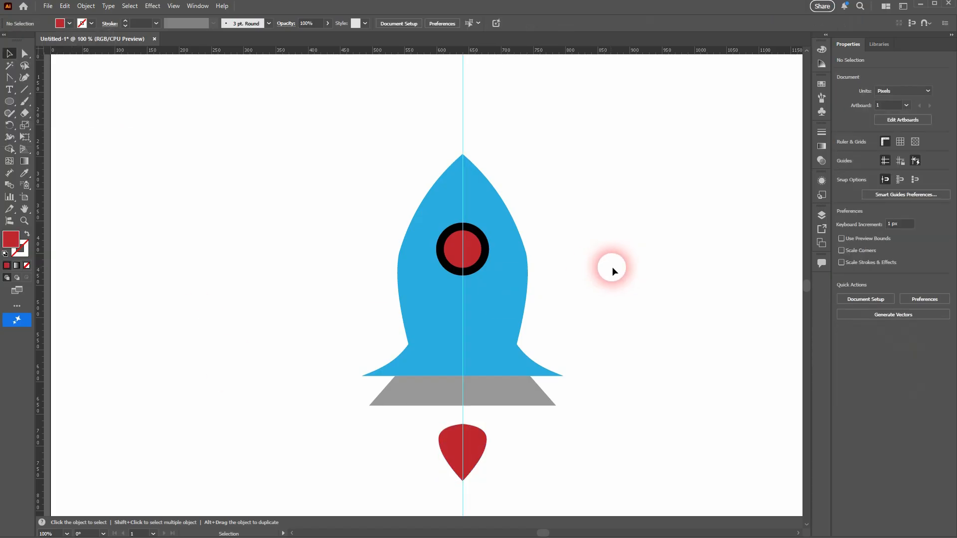
Step: Change the fill of the inner window circle to white
left_click(478, 258)
left_click(105, 22)
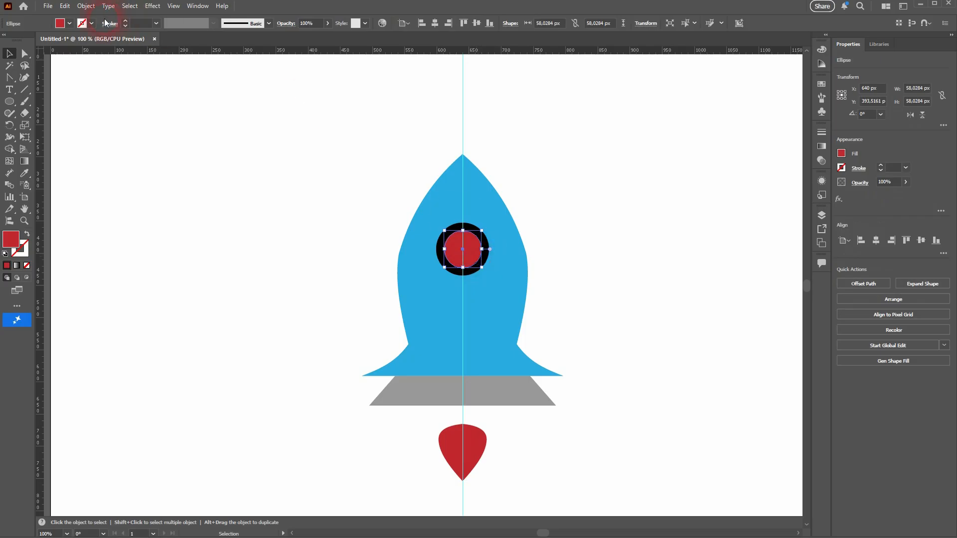
left_click(69, 24)
left_click(53, 73)
left_click(253, 209)
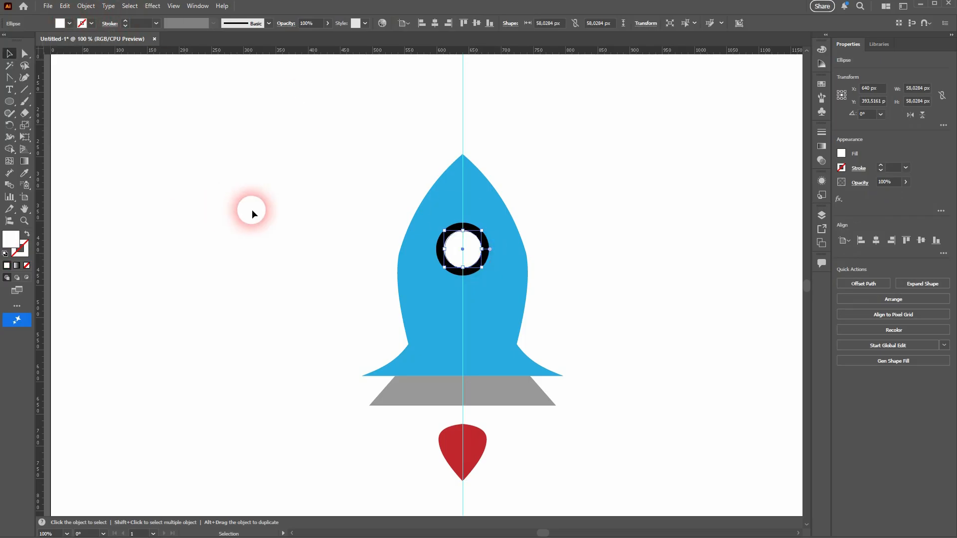
Step: Fill the outer window circle with a darker blue than the rocket body
left_click(487, 257)
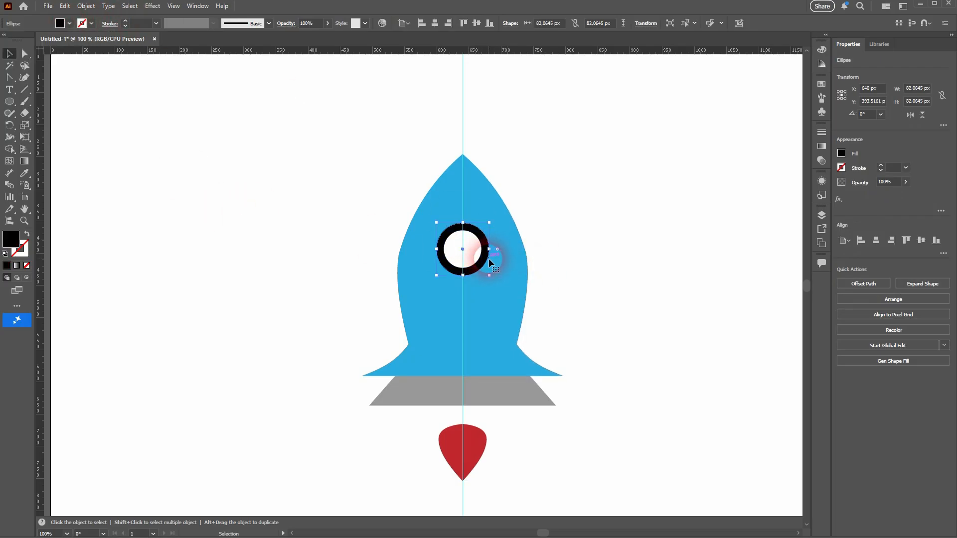
left_click(142, 39)
left_click(70, 23)
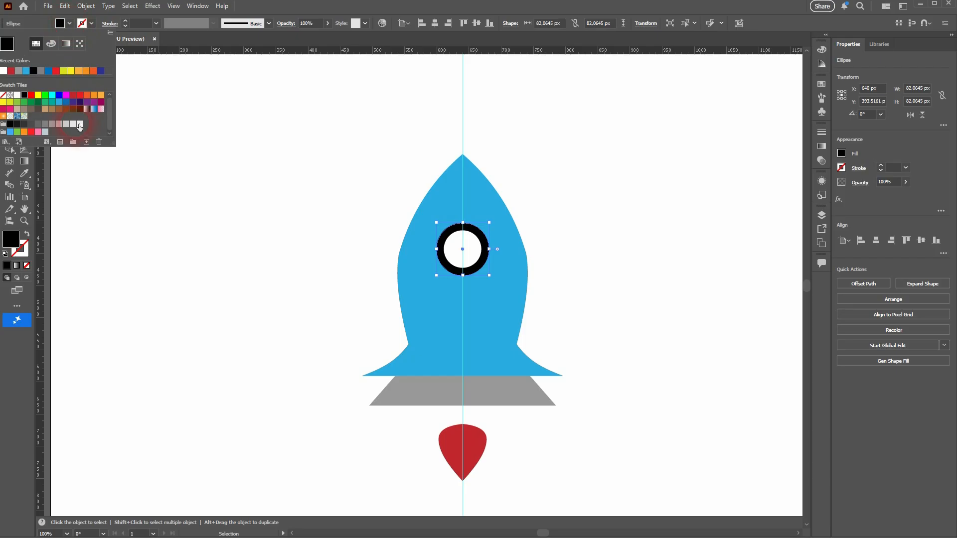
left_click(70, 104)
left_click(195, 350)
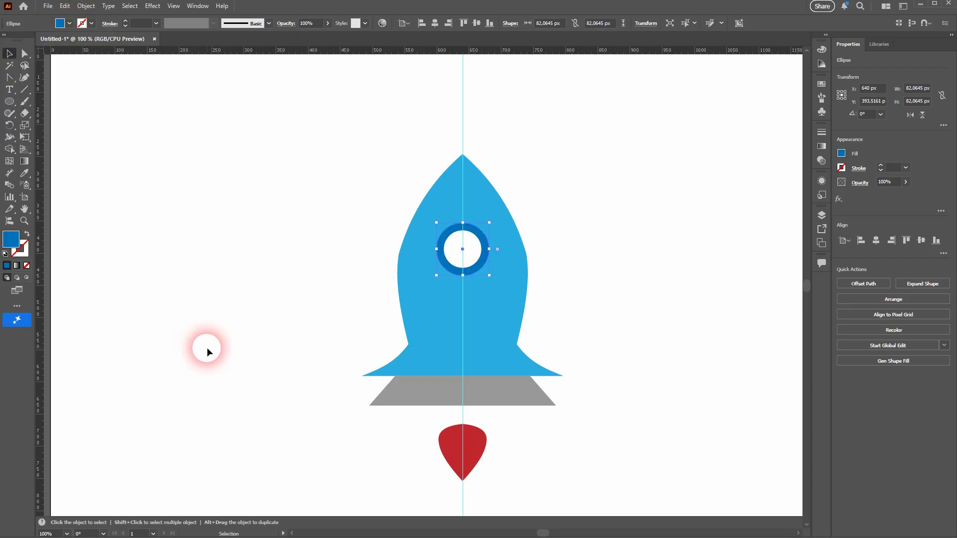
left_click(650, 349)
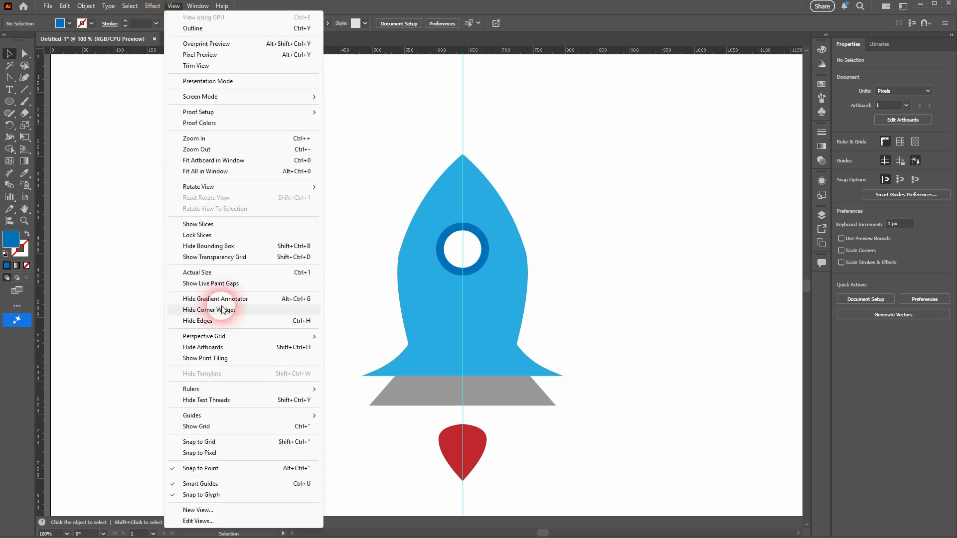
Step: Clear the center guide from the document and show the whole artboard
mouse_move(251, 417)
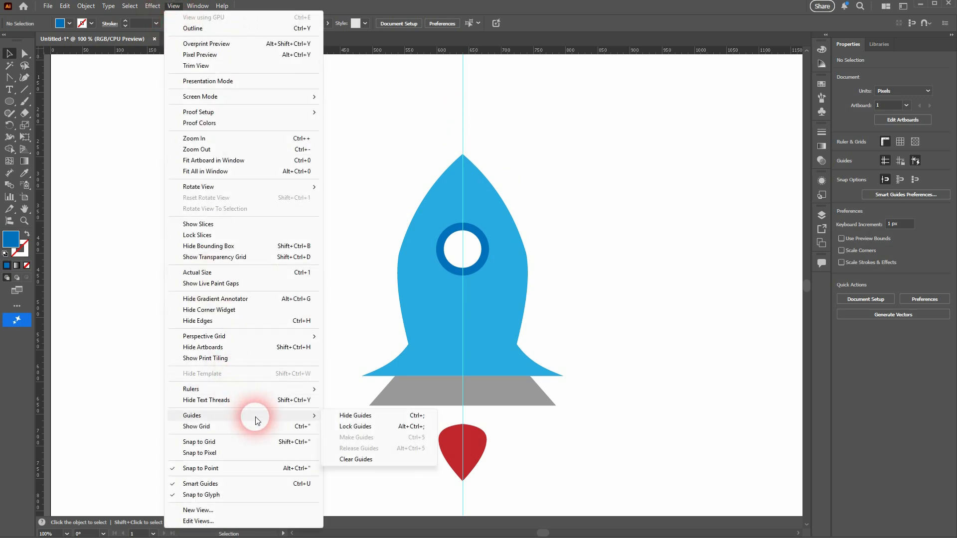
left_click(358, 459)
scroll(340, 419, "down", 3)
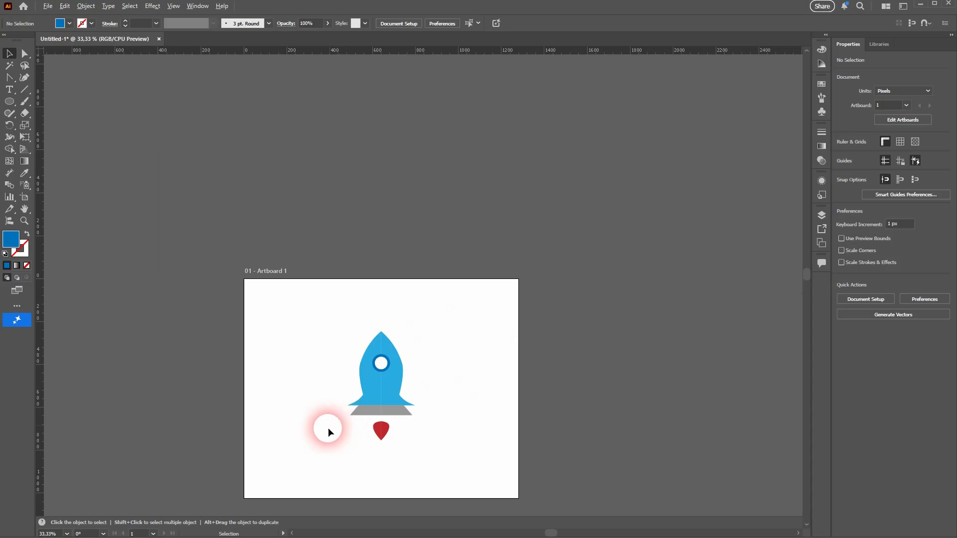
Step: Narrow the rocket body and gray base together symmetrically about their center to about 277 px wide, excluding the window circles
scroll(328, 428, "up", 3)
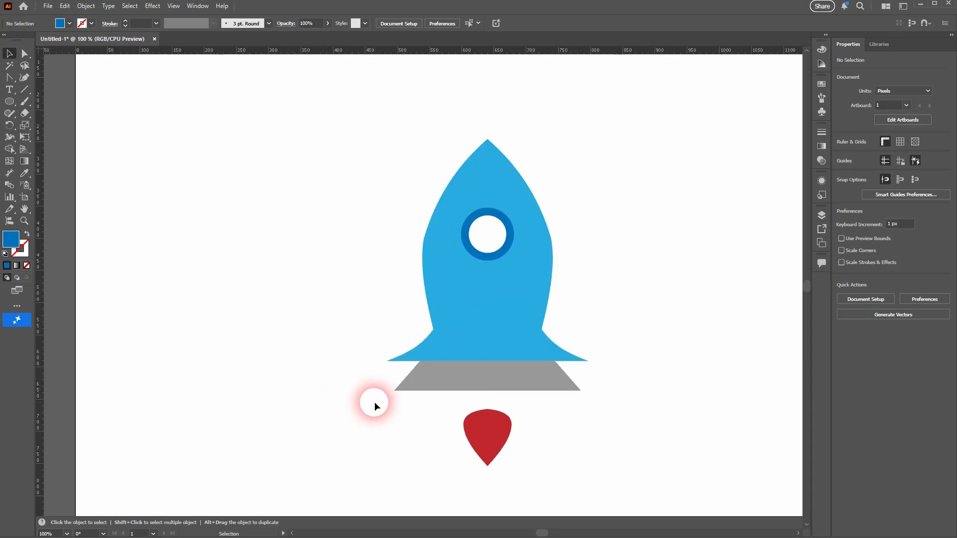
left_click_drag(400, 375, 543, 195)
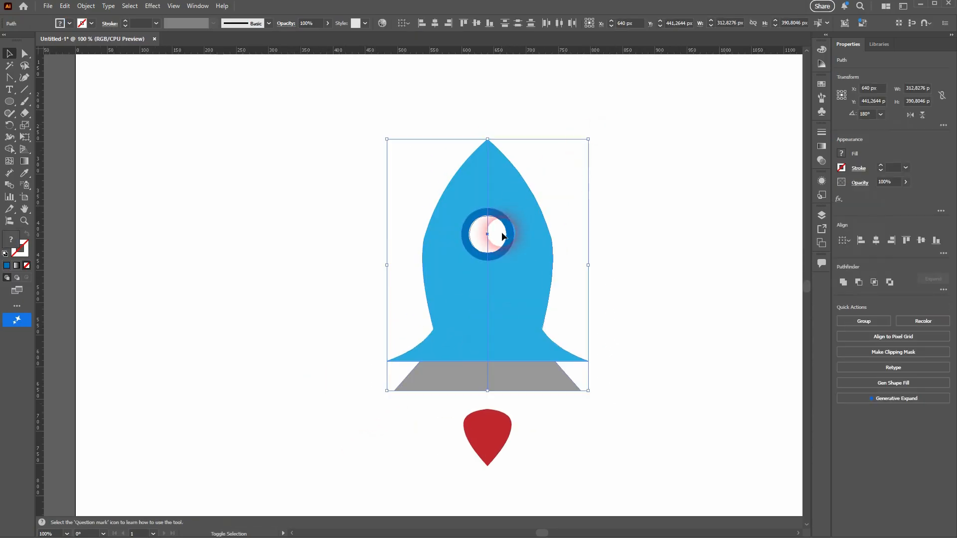
left_click(509, 251, "shift")
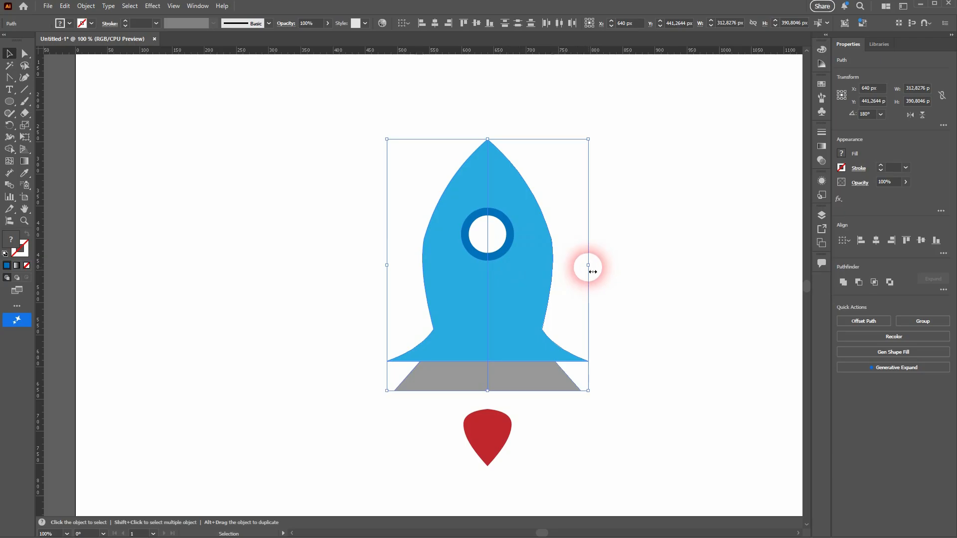
left_click_drag(593, 272, 582, 271)
left_click(640, 273)
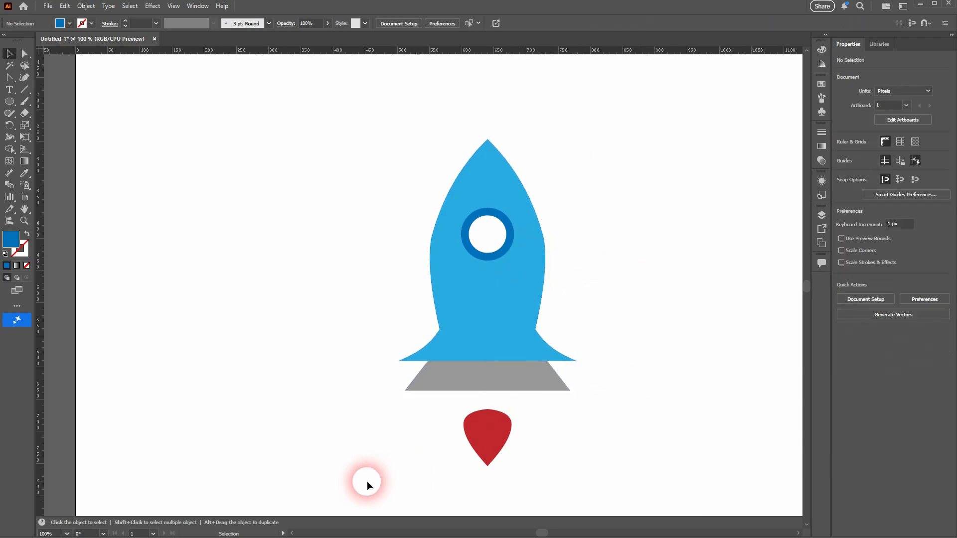
Step: Shorten the gray base from its lower edge to about 30 px high
left_click(469, 381)
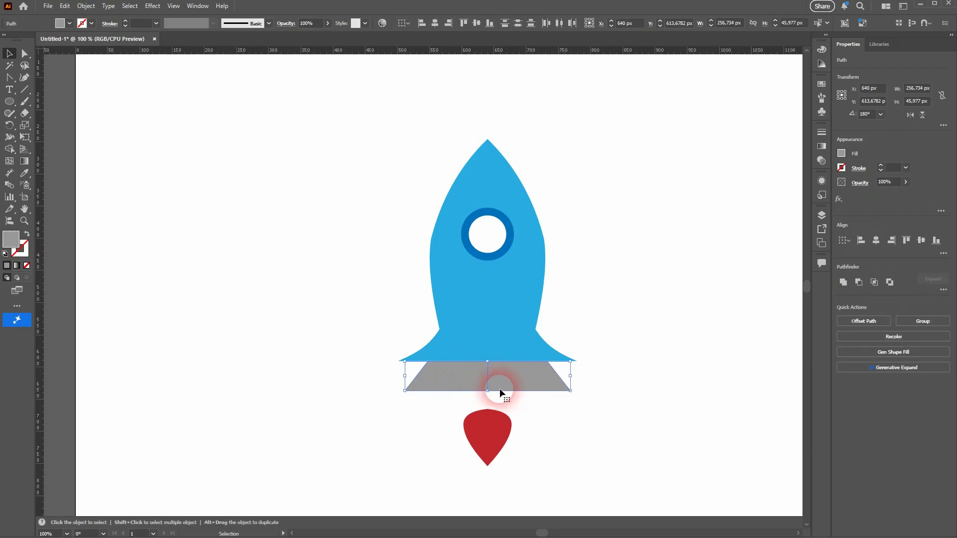
left_click_drag(487, 391, 494, 384)
left_click(660, 423)
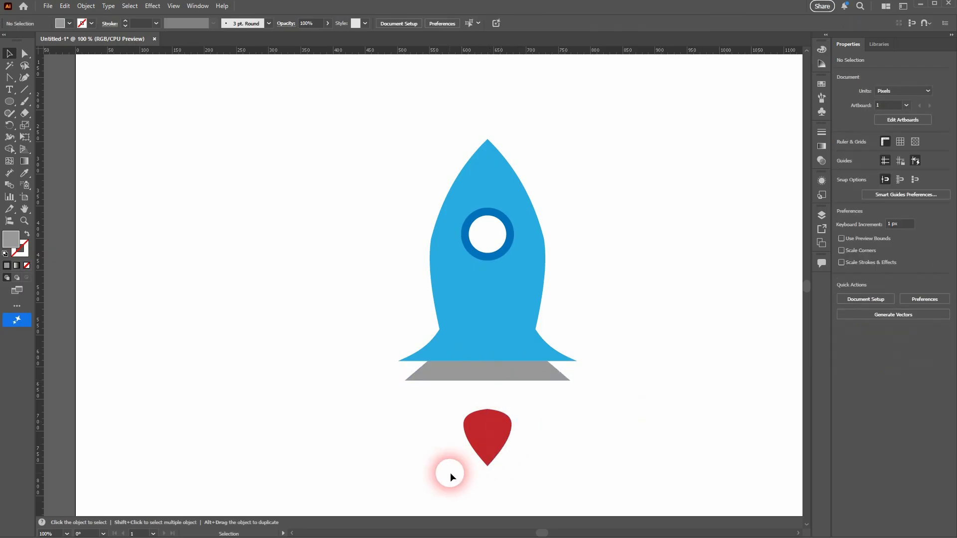
Step: Move both red flame halves straight up toward the gray base, to a Y position of about 677 px
left_click_drag(450, 472, 552, 401)
key("Up")
key("Up")
key("Up")
key("Up")
key("Up")
key("Up")
key("Up")
key("Up")
key("Up")
key("Up")
key("Up")
key("Up")
key("Up")
key("Up")
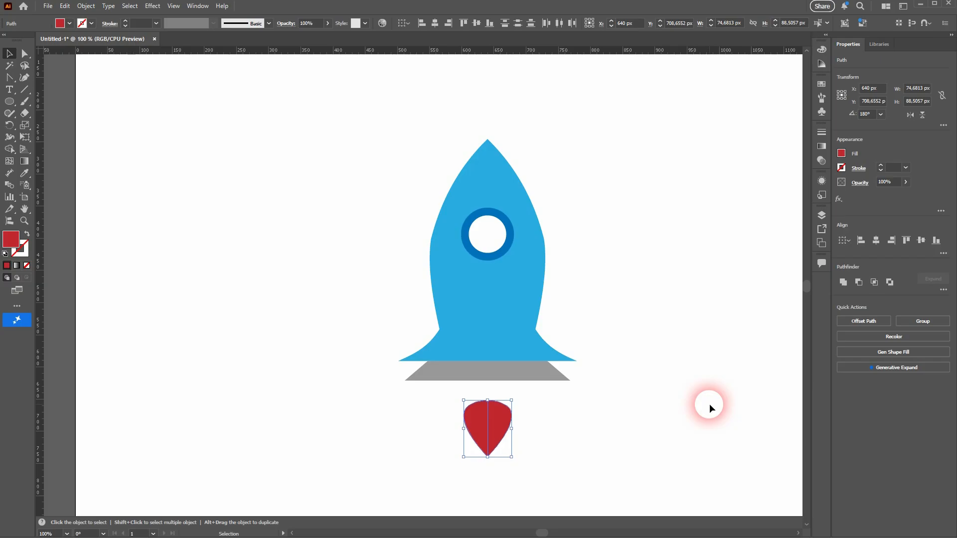
key("Up")
key("Up")
key("Up")
key("Up")
key("Up")
key("Up")
key("Up")
key("Up")
key("Up")
key("Up")
key("Up")
key("Up")
key("Up")
key("Up")
key("Up")
key("Up")
key("Up")
key("Up")
key("Up")
key("Up")
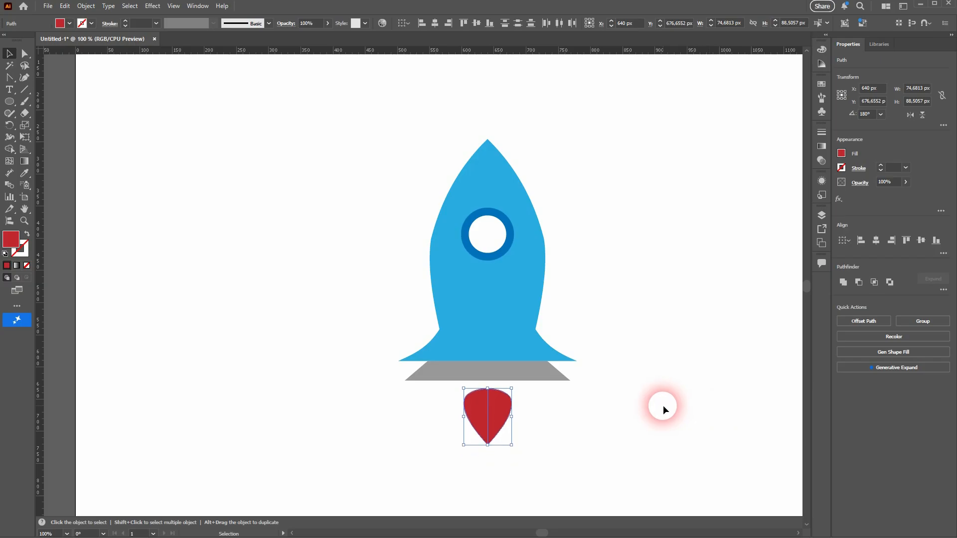
left_click(632, 392)
Step: Rotate all the rocket parts together 45° clockwise
left_click_drag(325, 463, 640, 107)
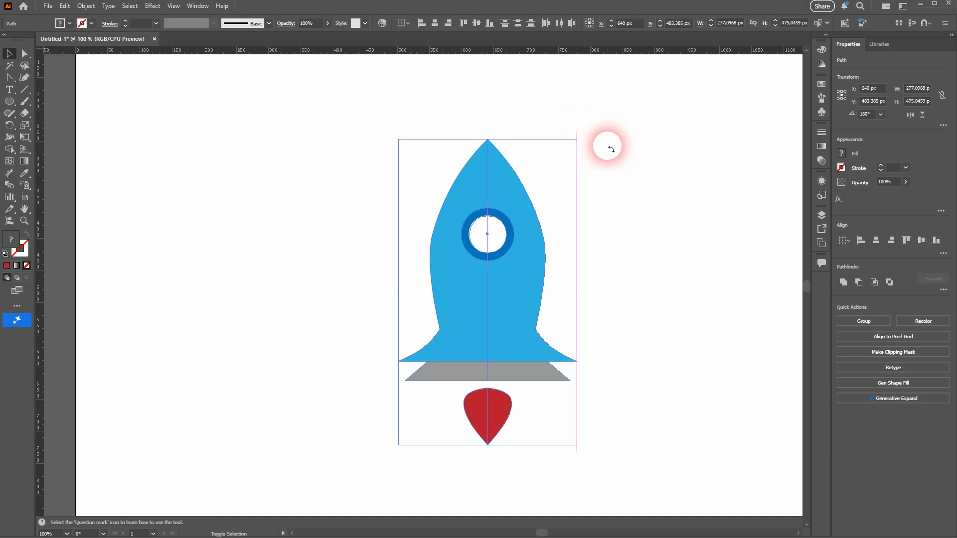
left_click_drag(607, 150, 691, 192)
left_click(642, 299)
Step: Fit the whole artboard in view and hide the rulers
scroll(641, 303, "down", 2)
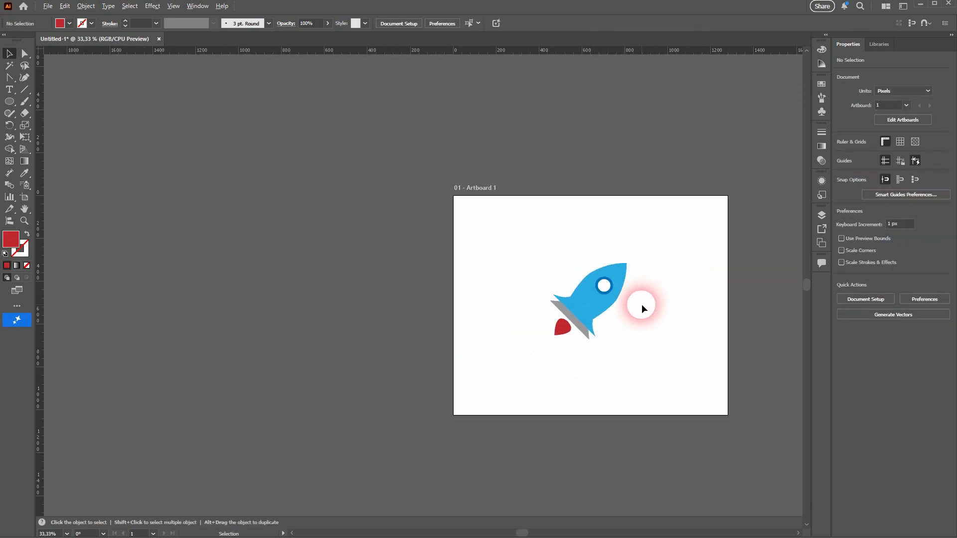
scroll(642, 305, "up", 2)
scroll(654, 296, "down", 1)
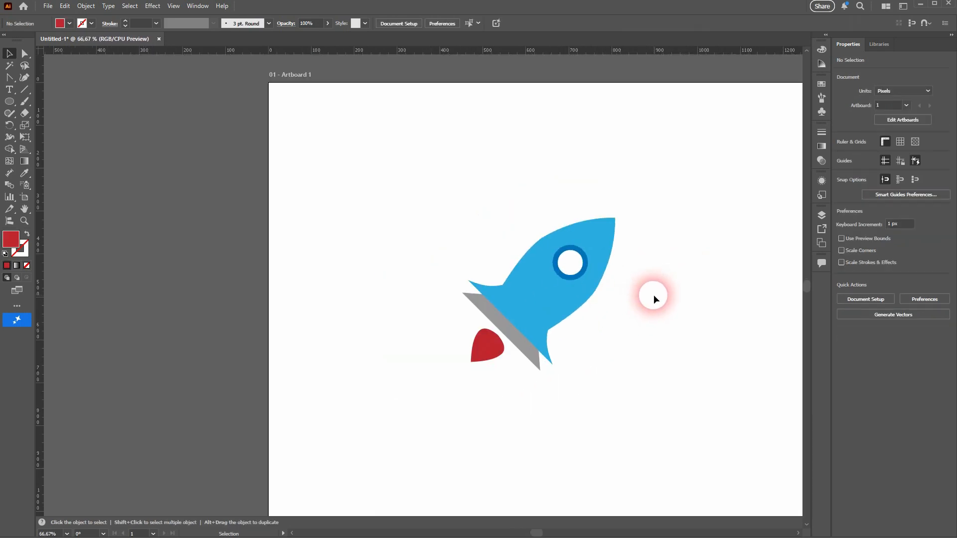
key("ctrl+0")
key("ctrl+r")
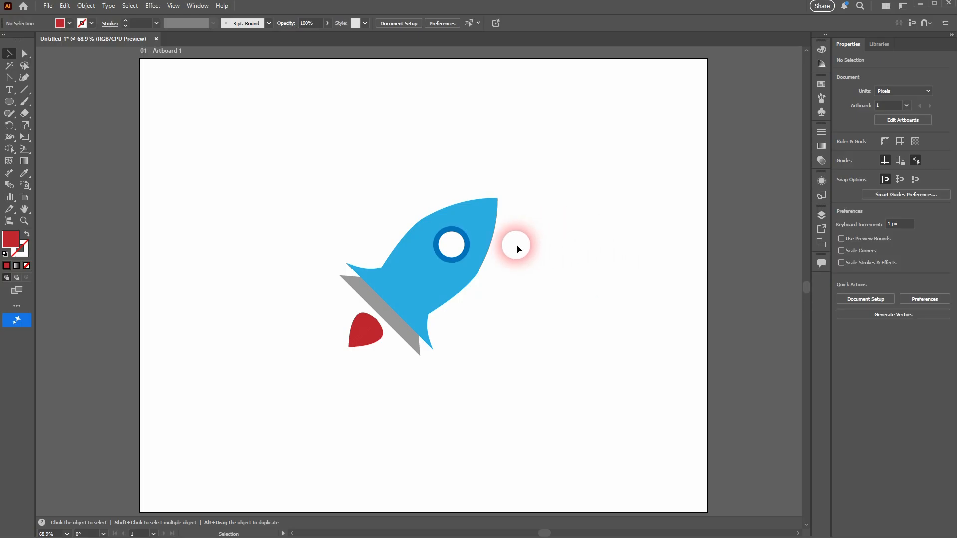
Step: Undo the rotation of the rocket and clear the selection
left_click(437, 280)
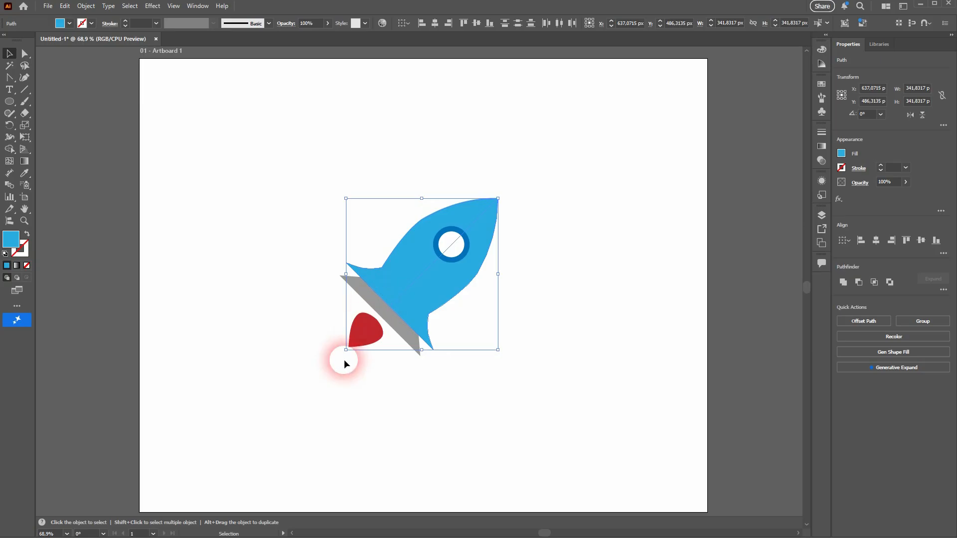
key("a")
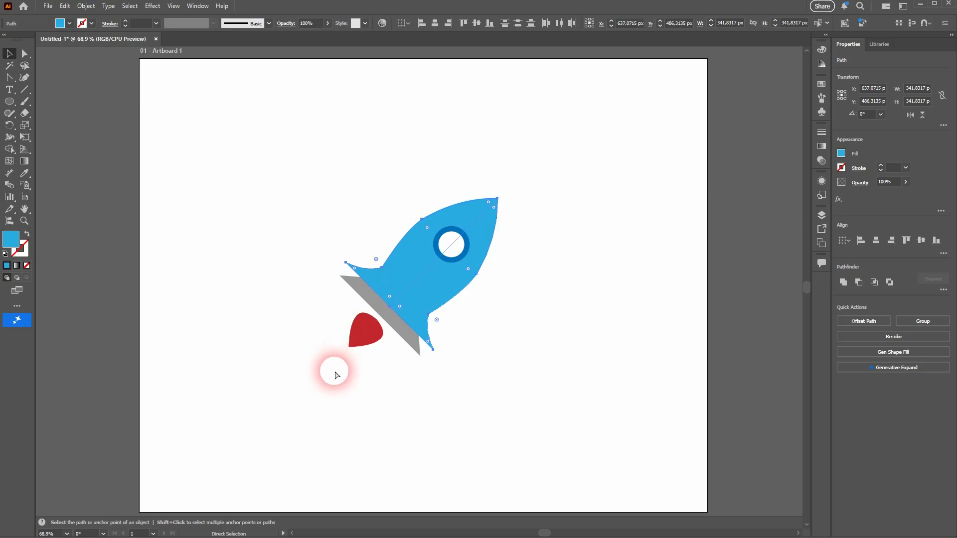
key("ctrl+z")
left_click(600, 295)
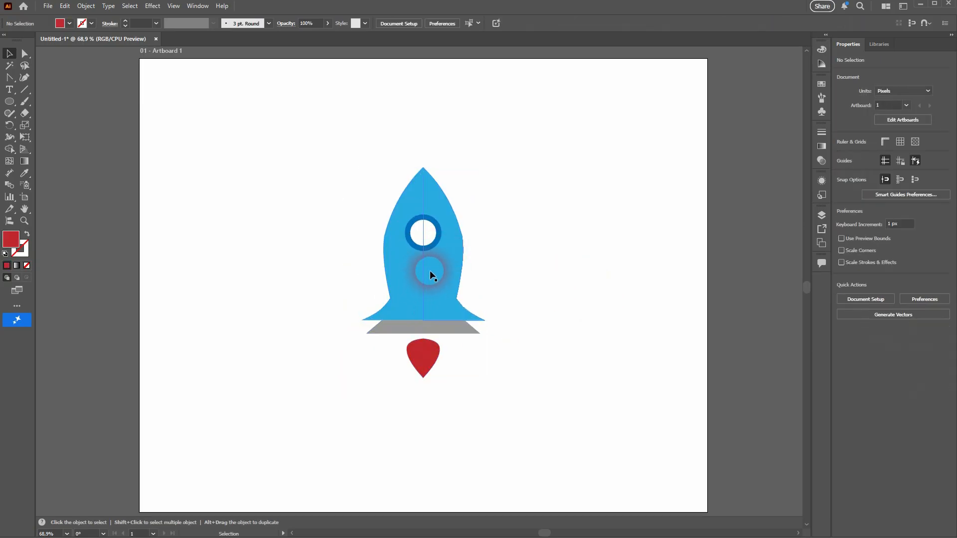
left_click(515, 278)
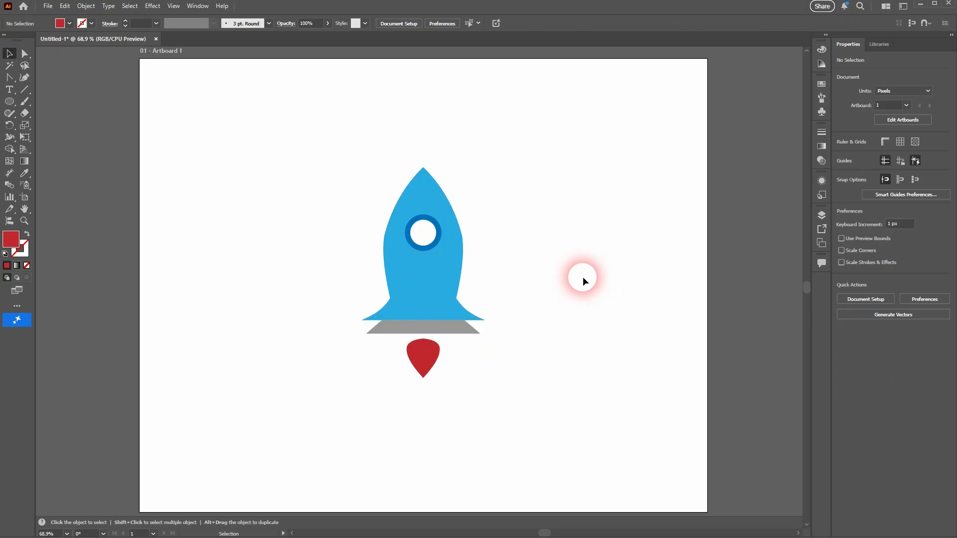
Step: Show the Pathfinder options and unite the two blue rocket body halves into one shape
left_click(188, 7)
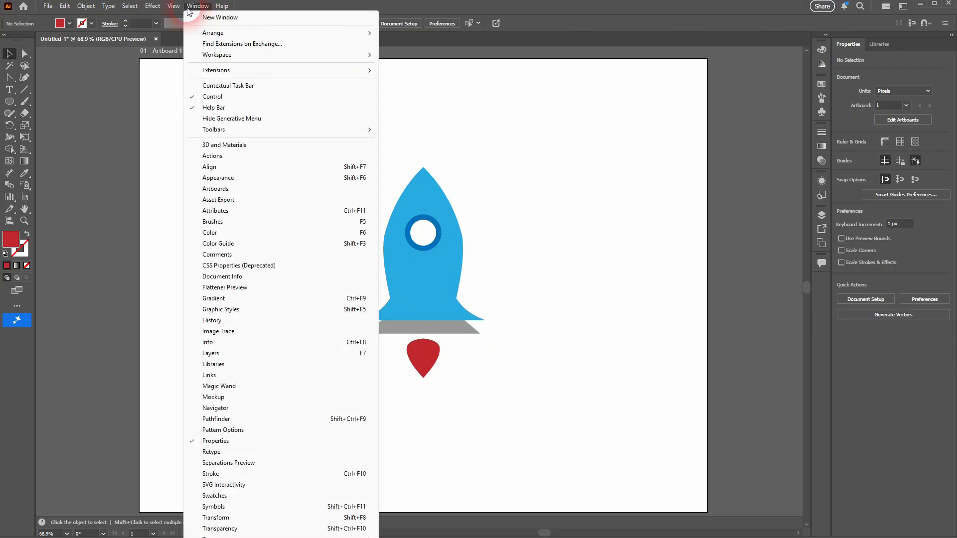
left_click(239, 420)
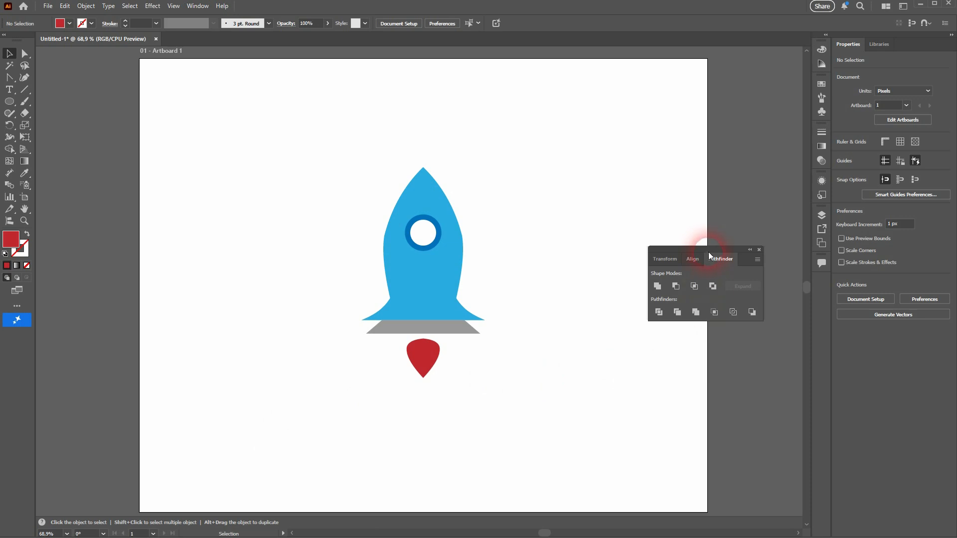
left_click_drag(711, 256, 648, 232)
left_click(441, 265)
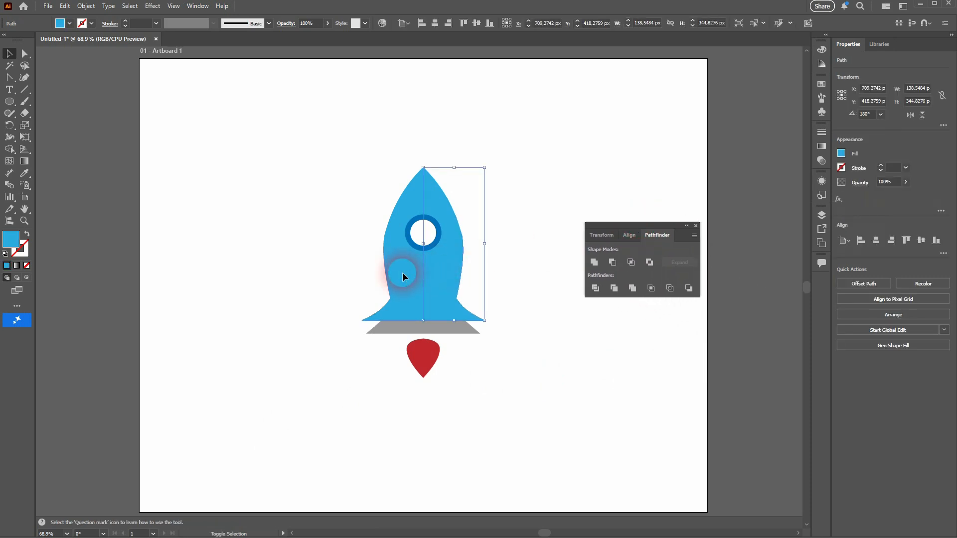
left_click(402, 272, "shift")
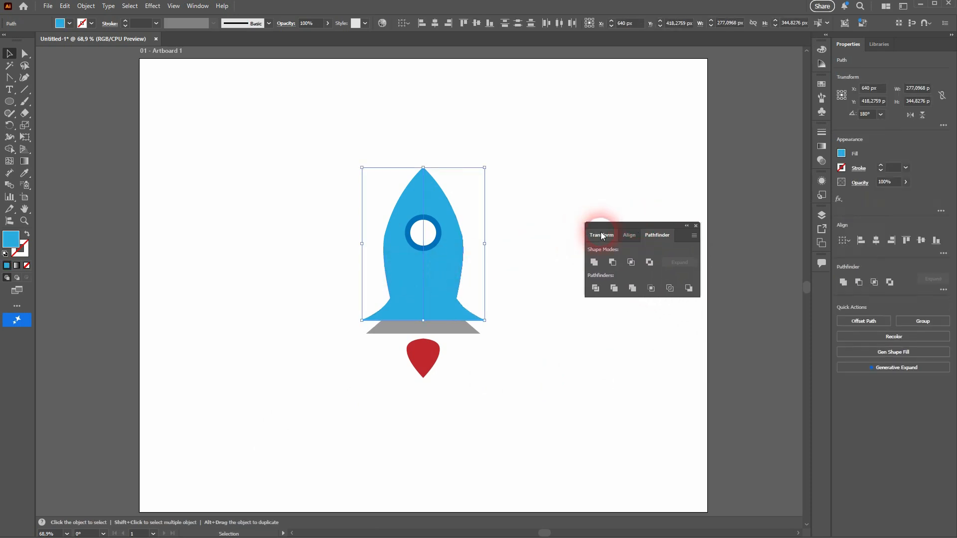
left_click(595, 263)
Step: Unite the two gray base halves and the two red flame halves into one shape each, and close the Pathfinder options
left_click_drag(498, 323, 384, 331)
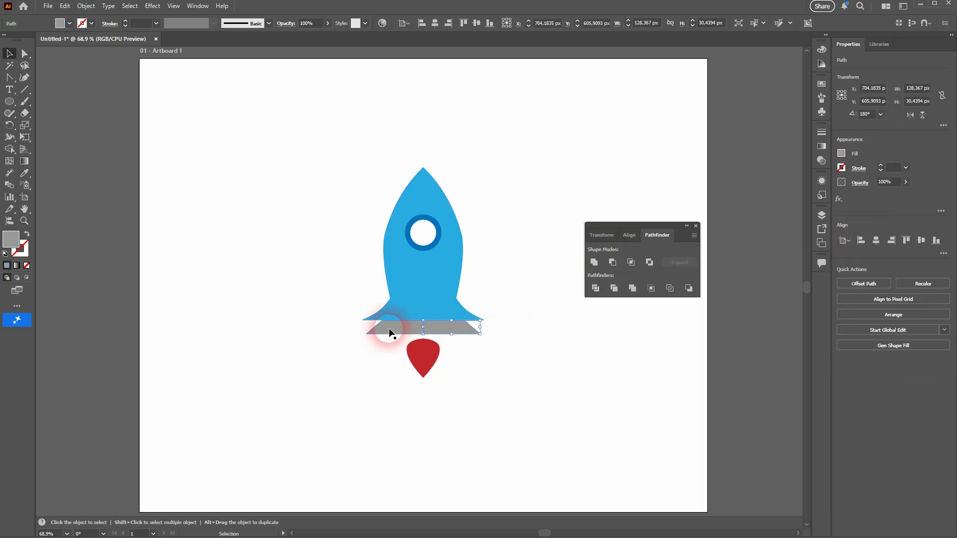
left_click(594, 262)
left_click_drag(388, 400, 454, 340)
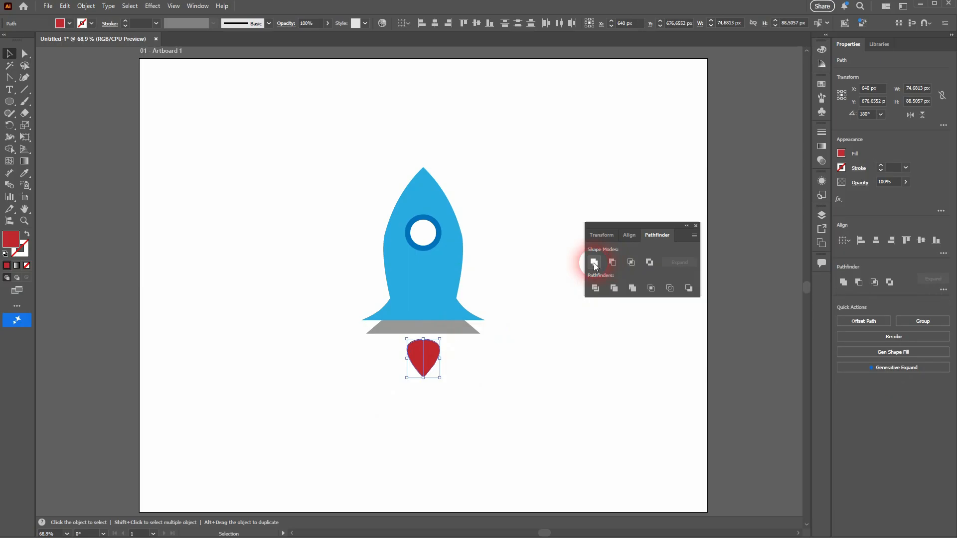
left_click(595, 262)
left_click(543, 323)
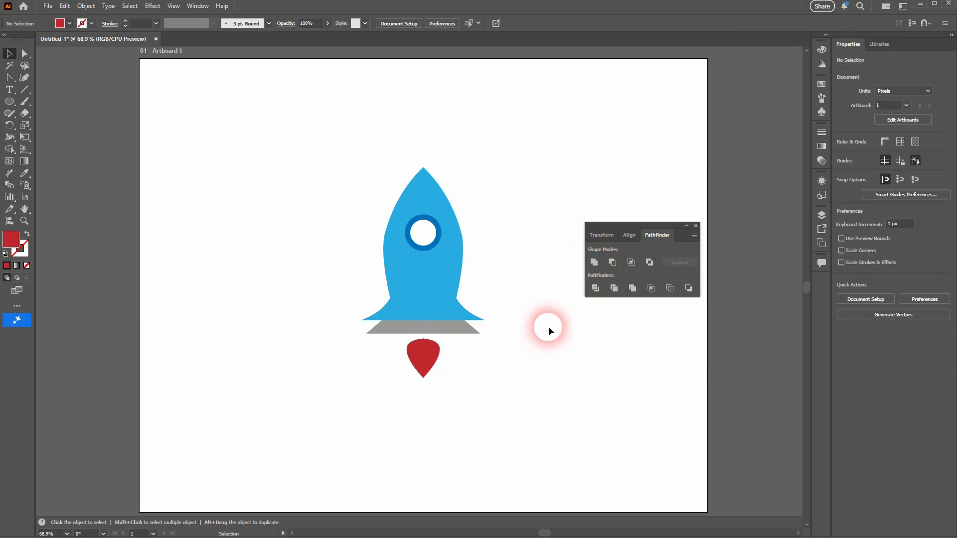
left_click(697, 227)
Step: Tilt the complete rocket with its window, base and flame 45° clockwise and deselect everything
left_click_drag(285, 397, 545, 129)
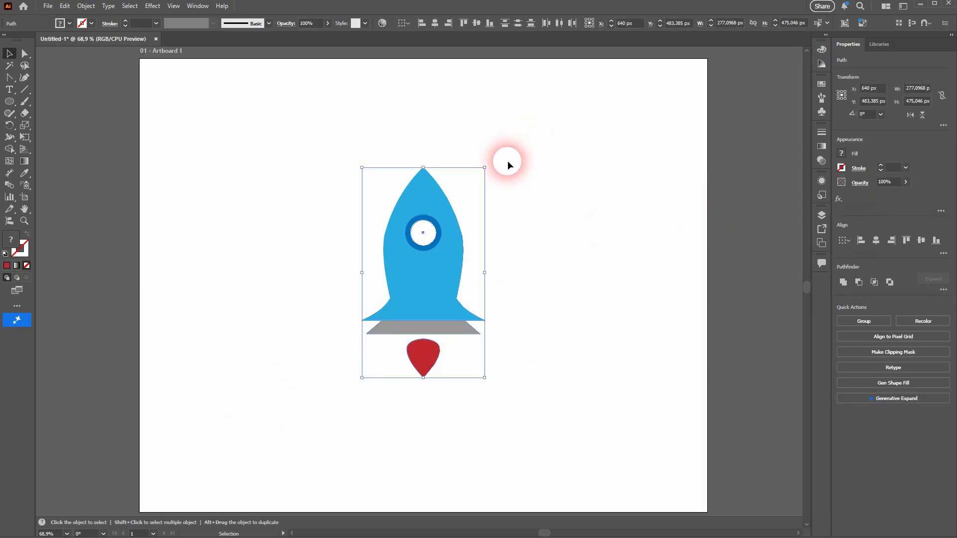
left_click_drag(492, 163, 574, 210)
left_click(594, 231)
left_click(606, 438)
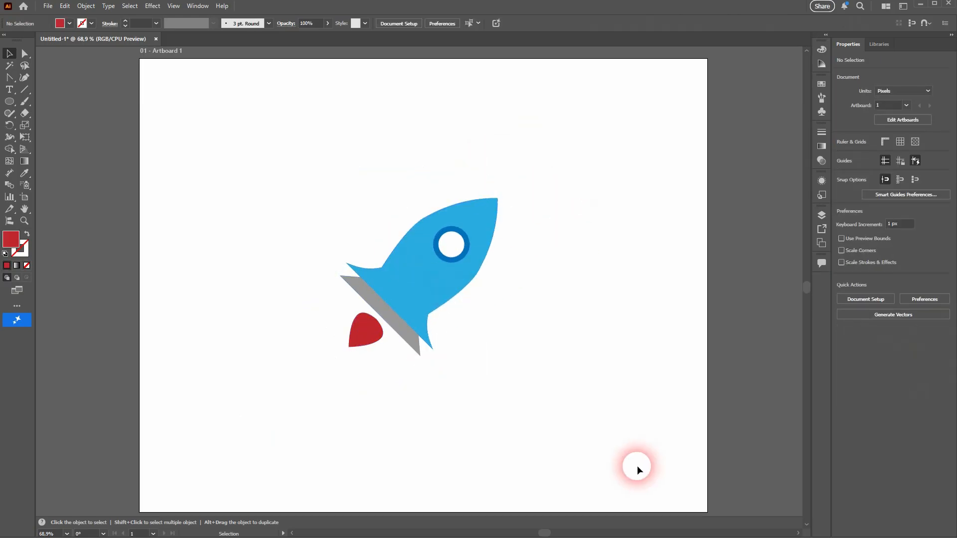